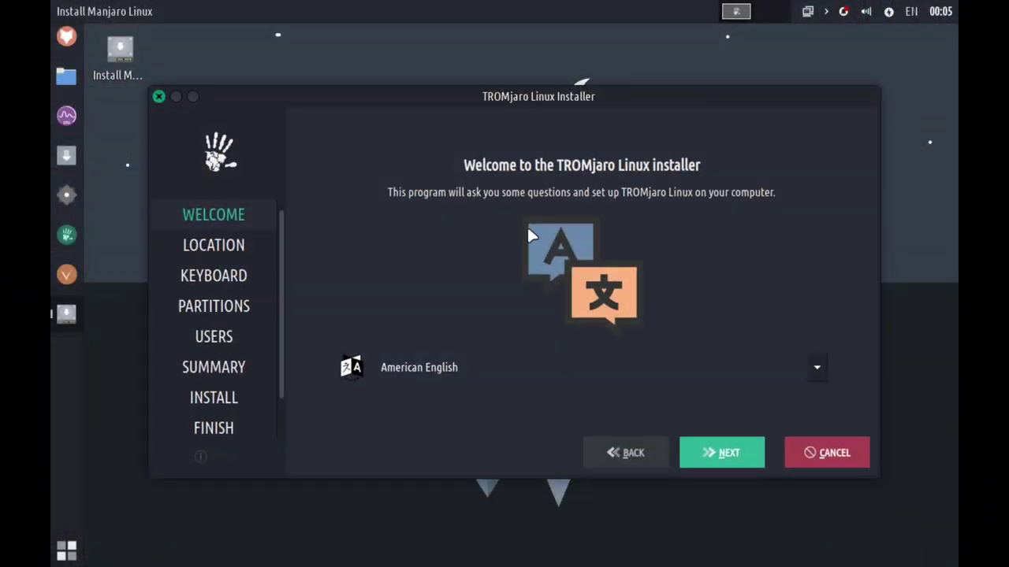
key("super")
key("Escape")
left_click(717, 460)
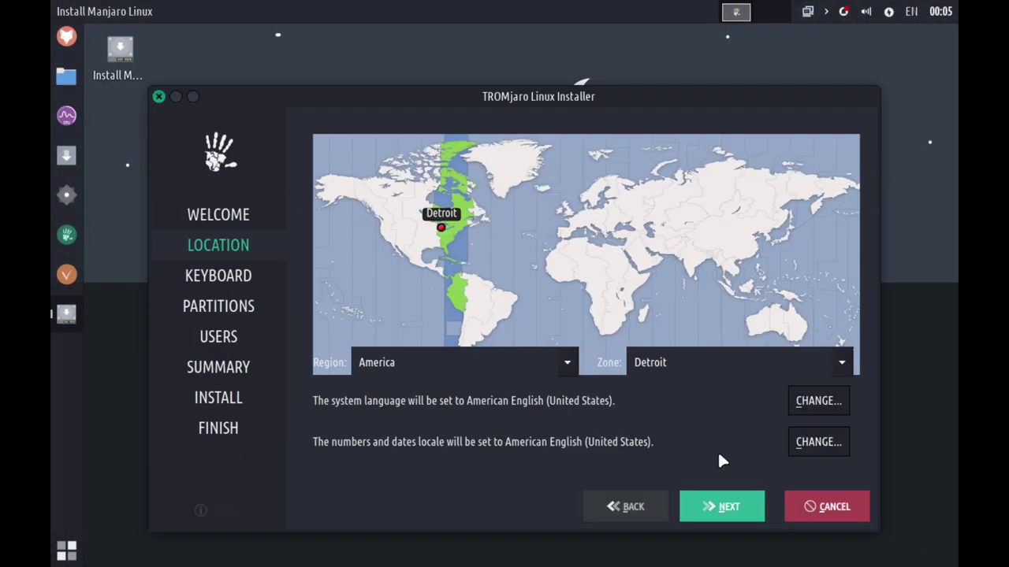
left_click(733, 502)
left_click(732, 505)
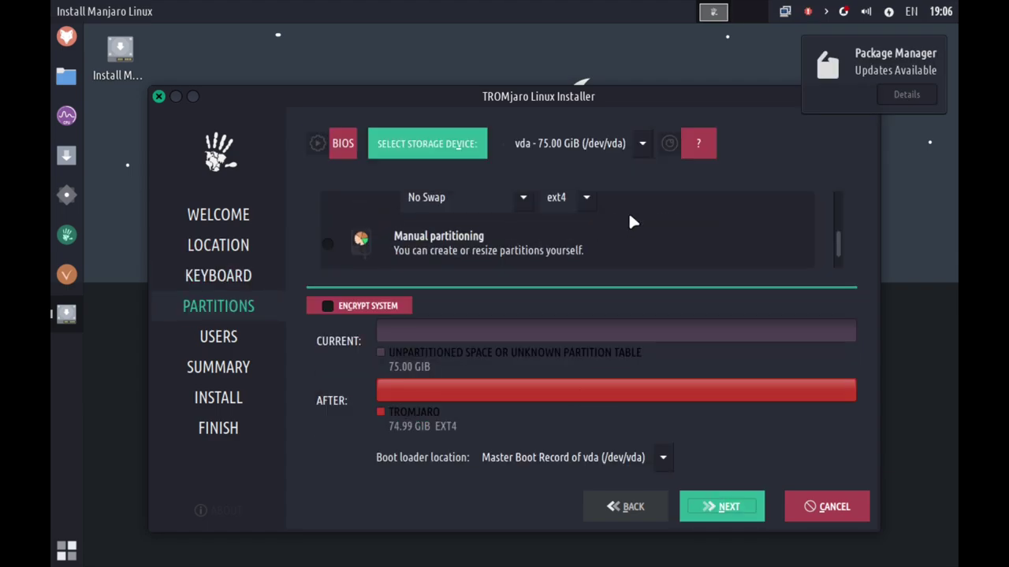
left_click(744, 508)
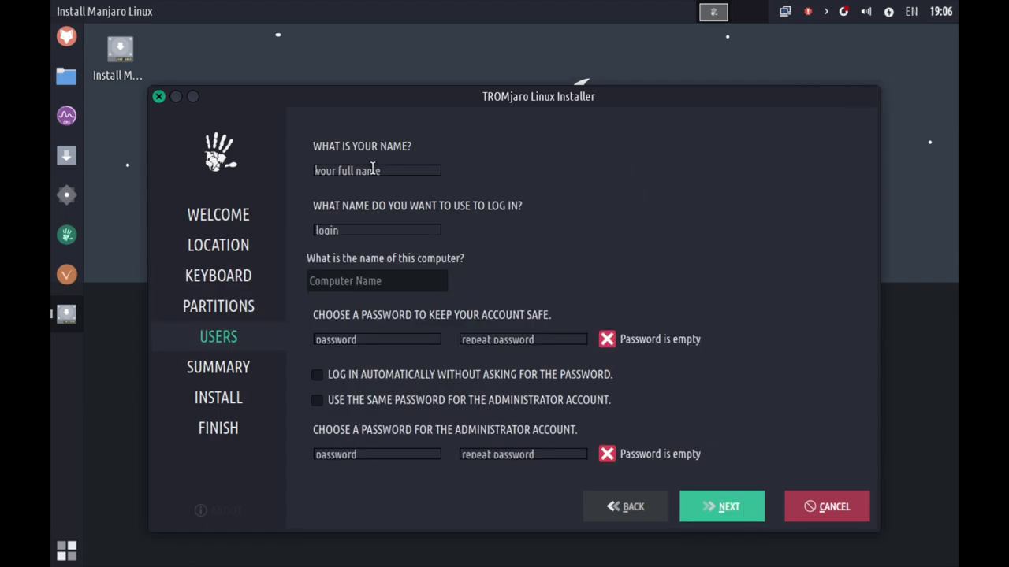
type("matt")
key("Tab")
key("Tab")
type("tro")
left_click(355, 340)
type("matt")
key("Tab")
type("matt")
left_click(318, 399)
left_click(721, 506)
left_click(725, 556)
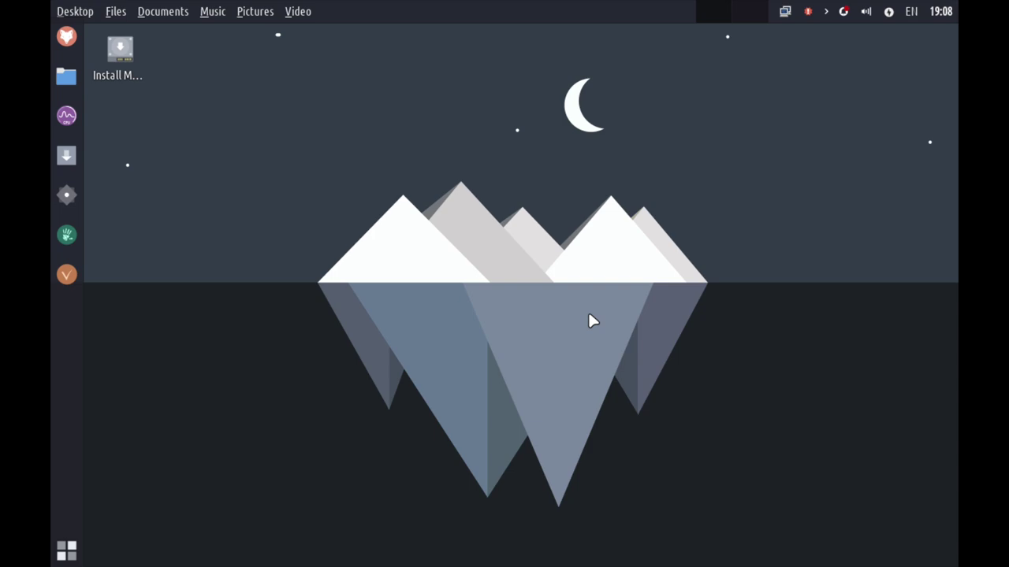
Step: Launch the TROMjaro installer and choose Manual partitioning
double_click(120, 86)
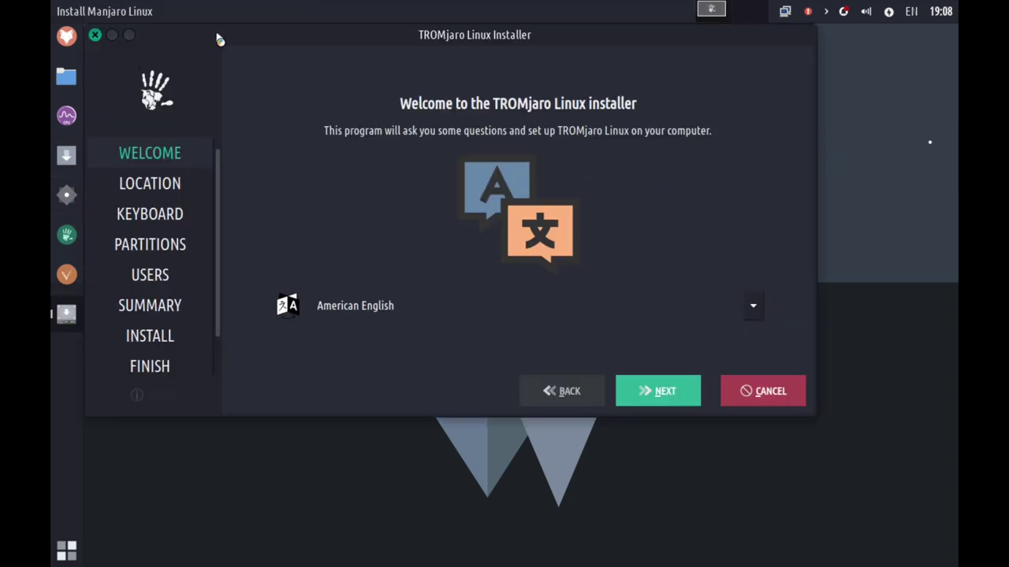
left_click(808, 465)
left_click(804, 520)
left_click(804, 520)
left_click(563, 236)
left_click_drag(549, 115, 496, 103)
key("Return")
Step: Attempt a new partition table on vda, then cancel the prompt
key("Delete")
key("alt+t")
key("Escape")
key("alt+t")
left_click(653, 359)
key("alt+t")
left_click(597, 358)
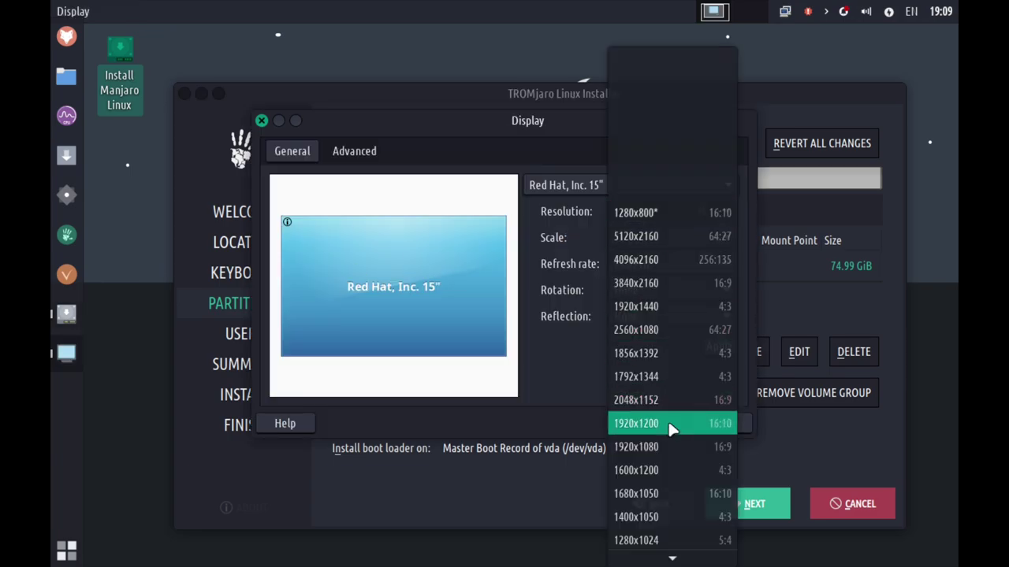
Step: Set the screen resolution to 1920x1200 and return to the partition list showing vda1
left_click(670, 429)
left_click(347, 247)
key("alt+t")
left_click(477, 286)
left_click(445, 373)
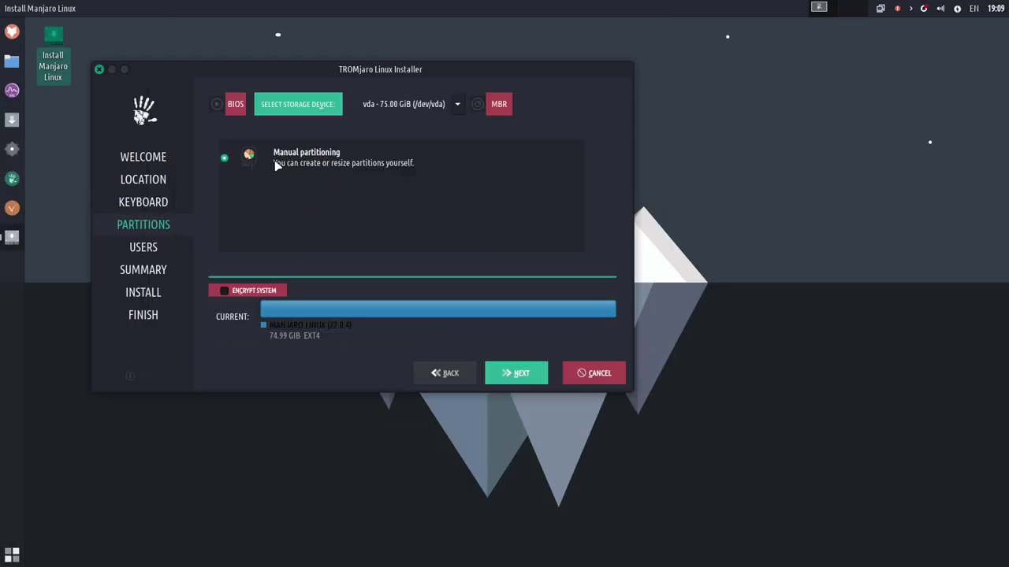
left_click(534, 375)
Step: Create a GPT table with a / partition, then cancel the installation after the GPT-on-BIOS notice
left_click(253, 261)
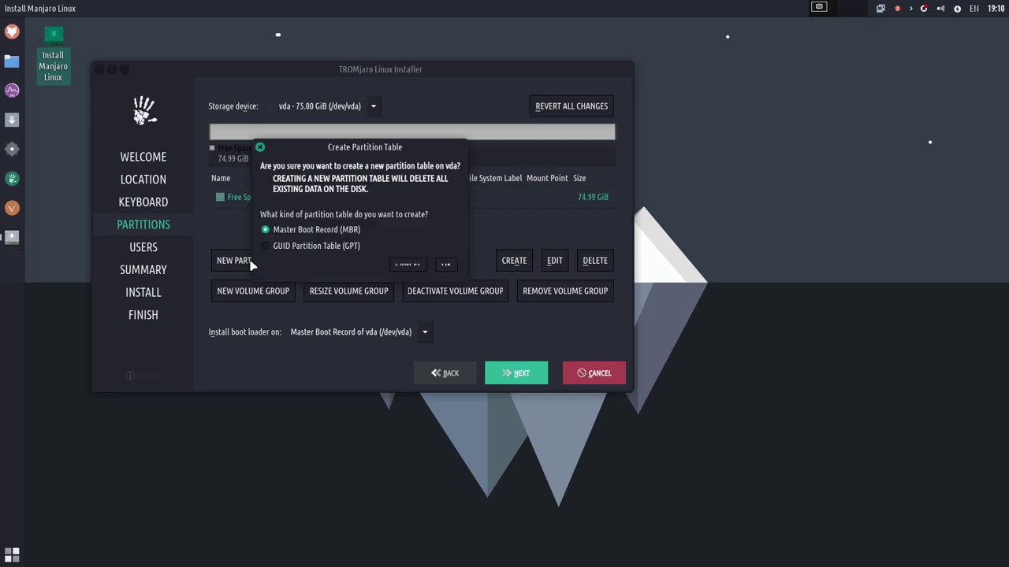
left_click(445, 267)
left_click(514, 260)
left_click(270, 194)
left_click(272, 215)
left_click(540, 379)
left_click(526, 374)
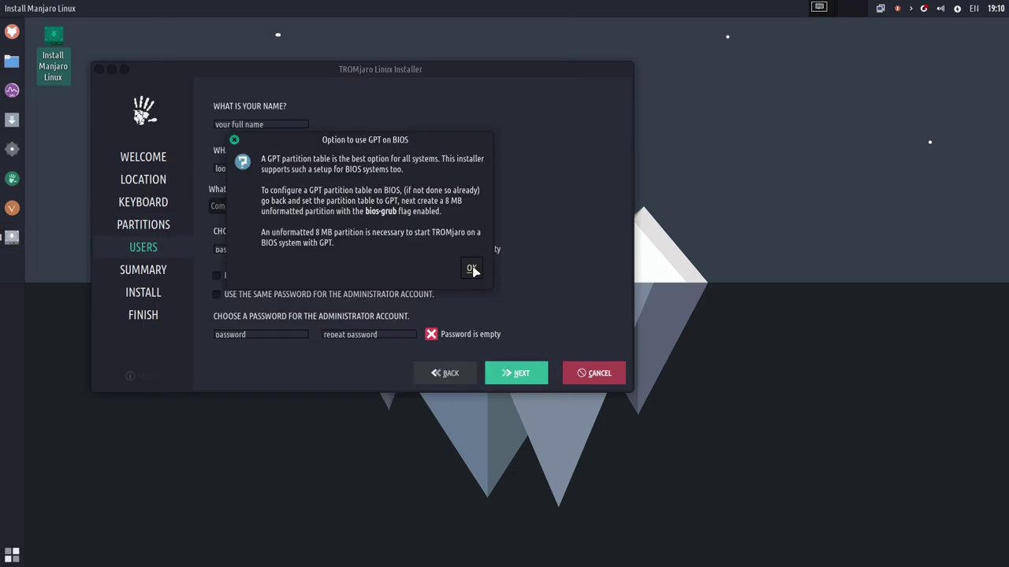
left_click(471, 269)
left_click(588, 372)
Step: Launch a terminal from the application finder
key("alt+F3")
type("terminal")
key("Return")
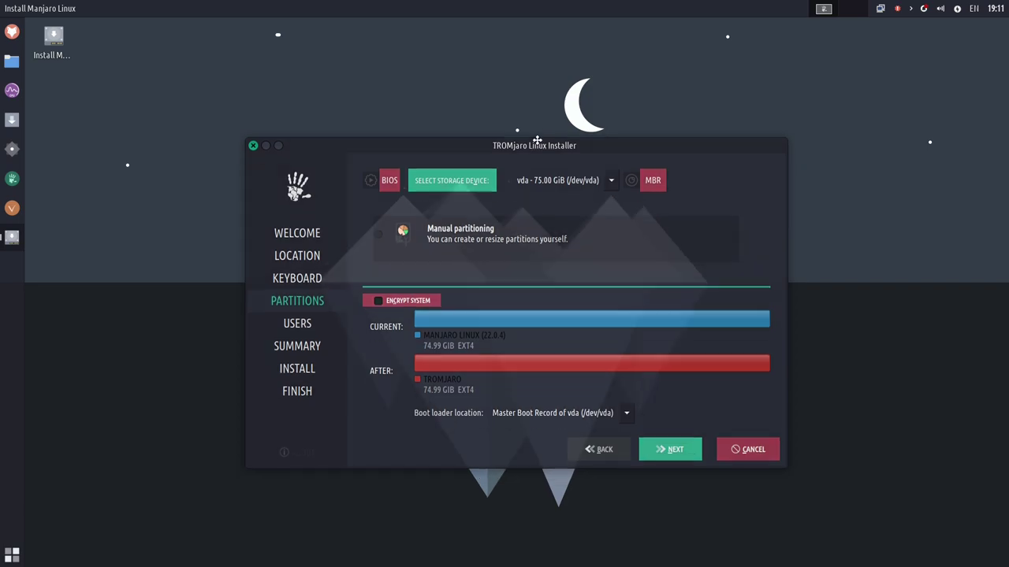
Step: Restart manual partitioning with a new partition table and a 500 MiB boot partition
left_click(378, 176)
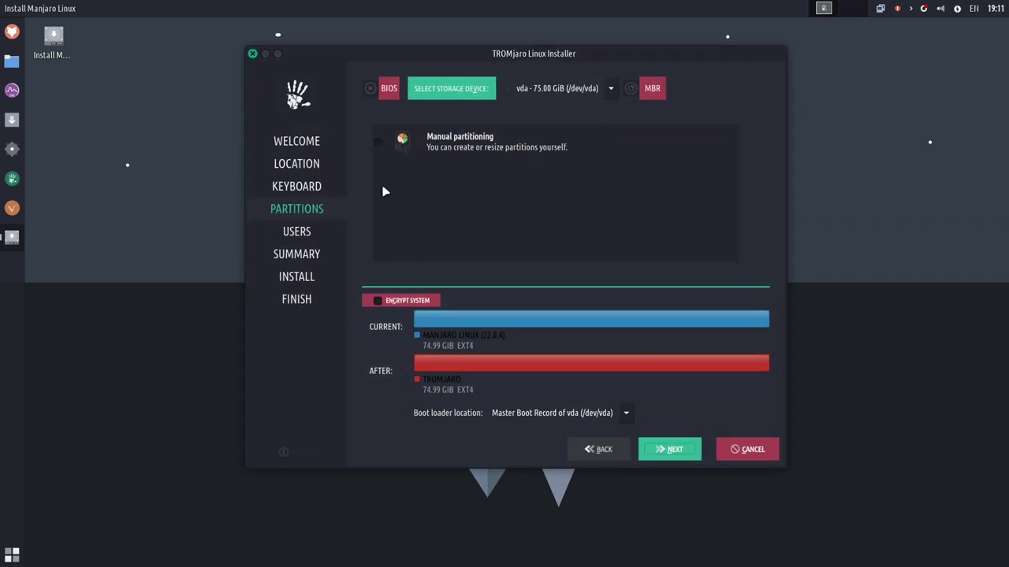
left_click(671, 449)
left_click(441, 337)
left_click(600, 296)
left_click(666, 337)
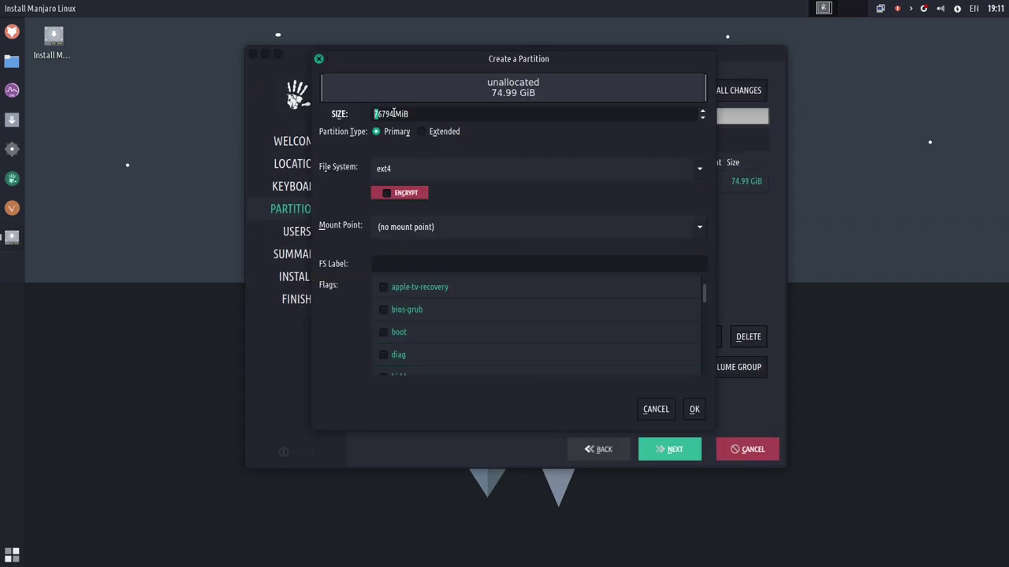
left_click(384, 331)
left_click(695, 409)
Step: Add the root partition in the remaining space and enter tromjaro on the Users page
left_click(666, 337)
scroll(387, 334, "down", 5)
left_click(384, 332)
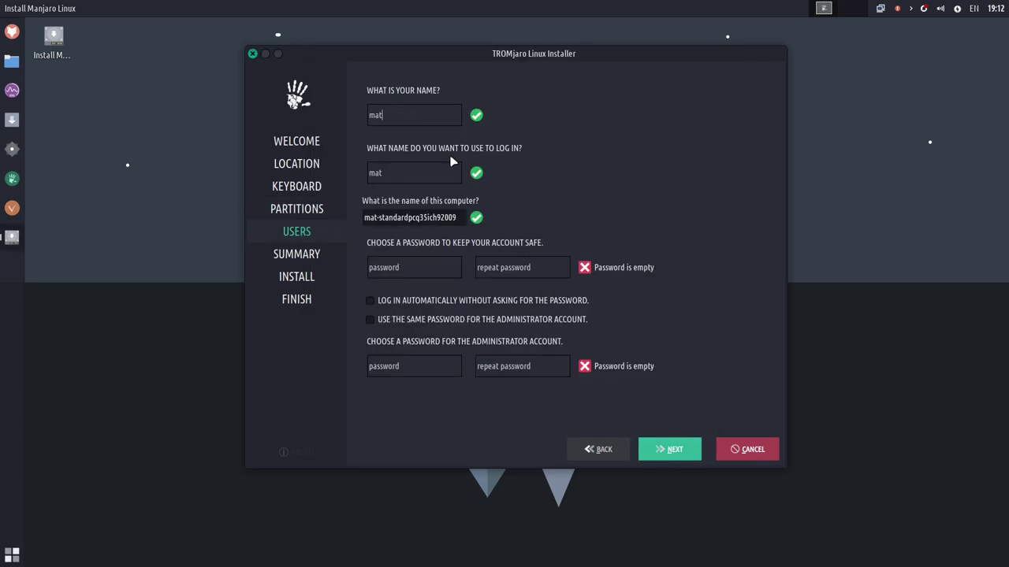
type("tromjaro")
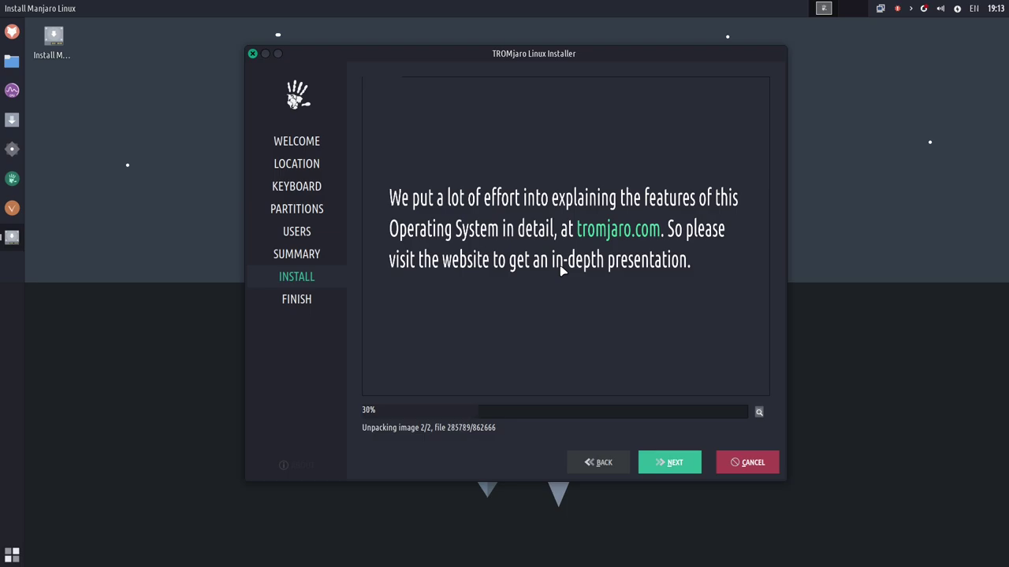
Step: Show the installer's log output while the installation completes
left_click(759, 411)
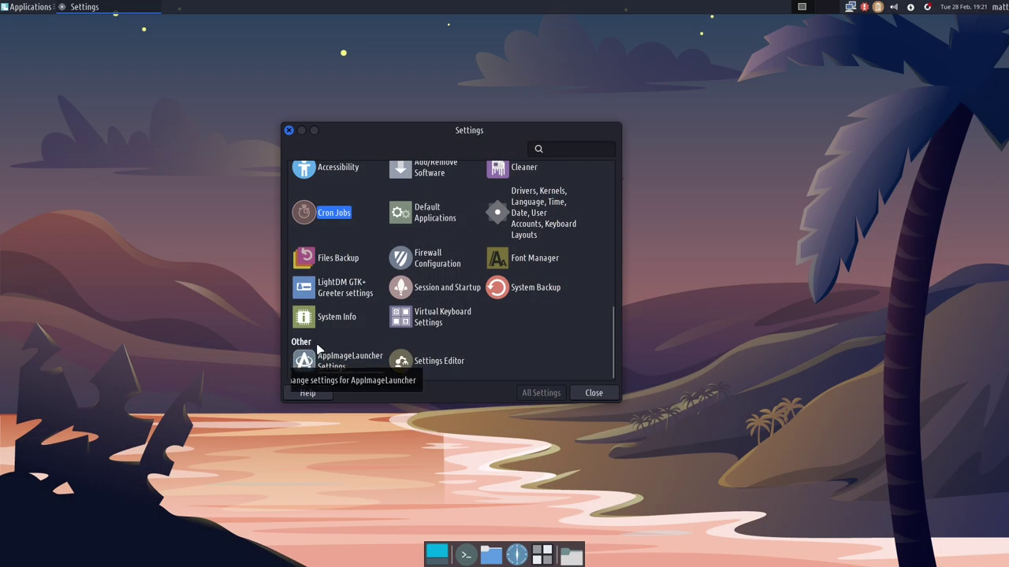
Step: Close Settings, then launch AutoKey from Applications > Settings and close it
left_click(599, 394)
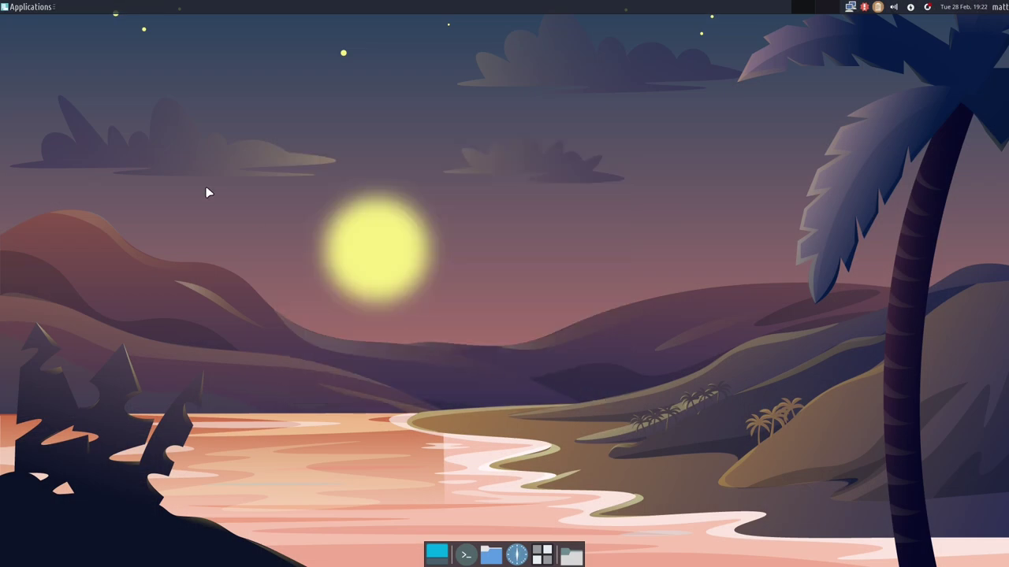
left_click(22, 6)
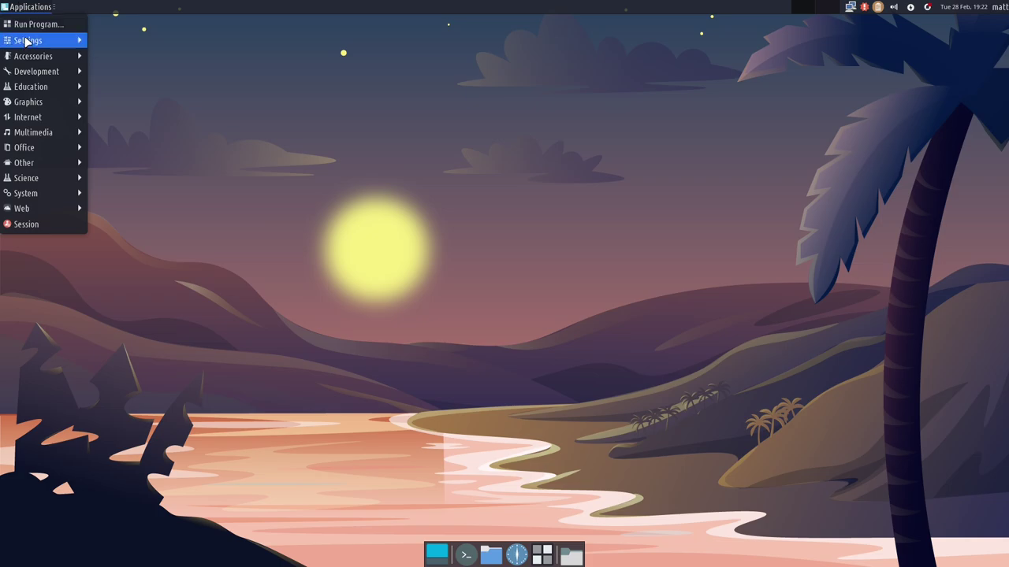
mouse_move(26, 42)
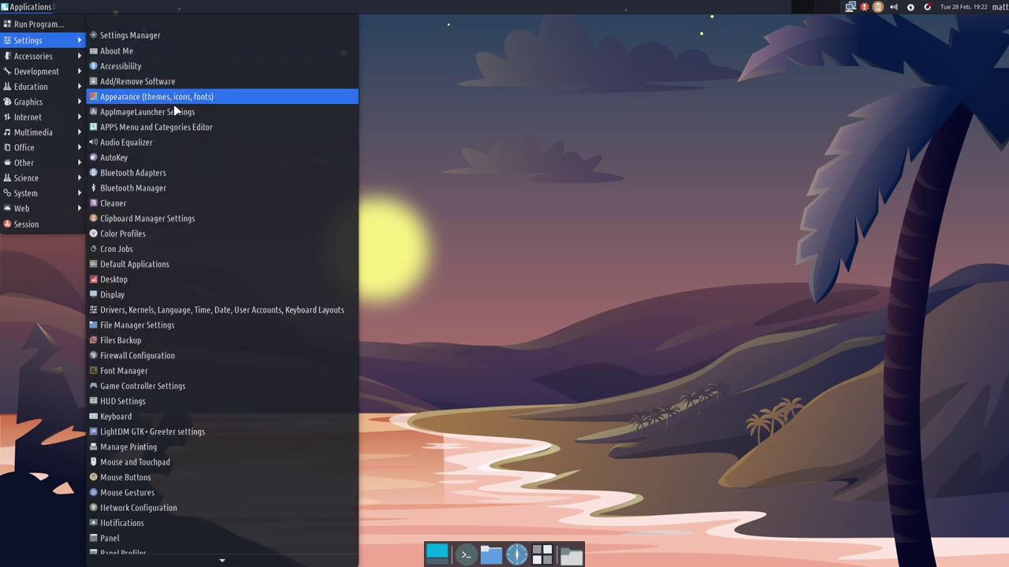
left_click(142, 160)
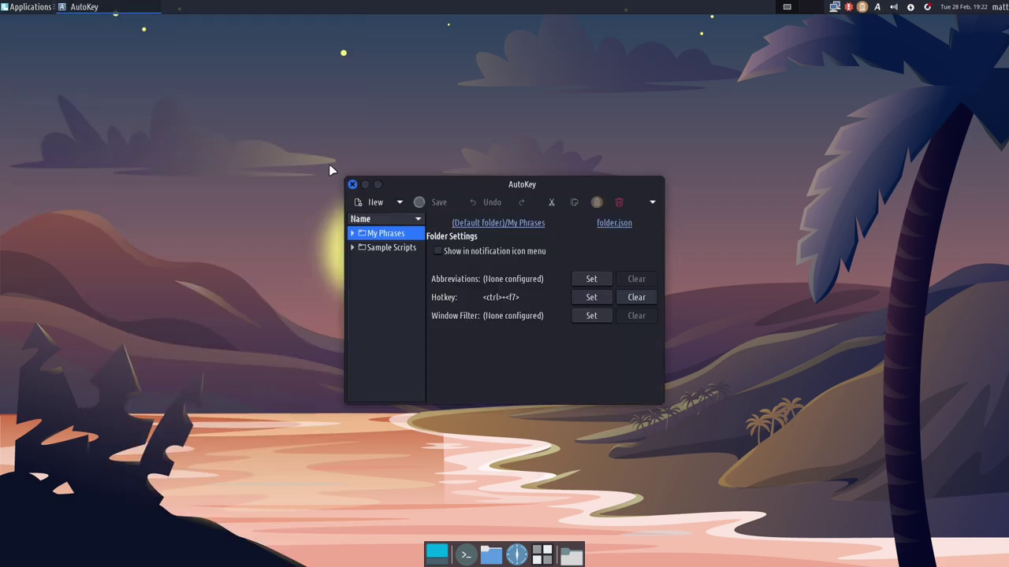
left_click(353, 183)
Step: Launch Bluetooth Manager from the Applications menu and close it
left_click(30, 6)
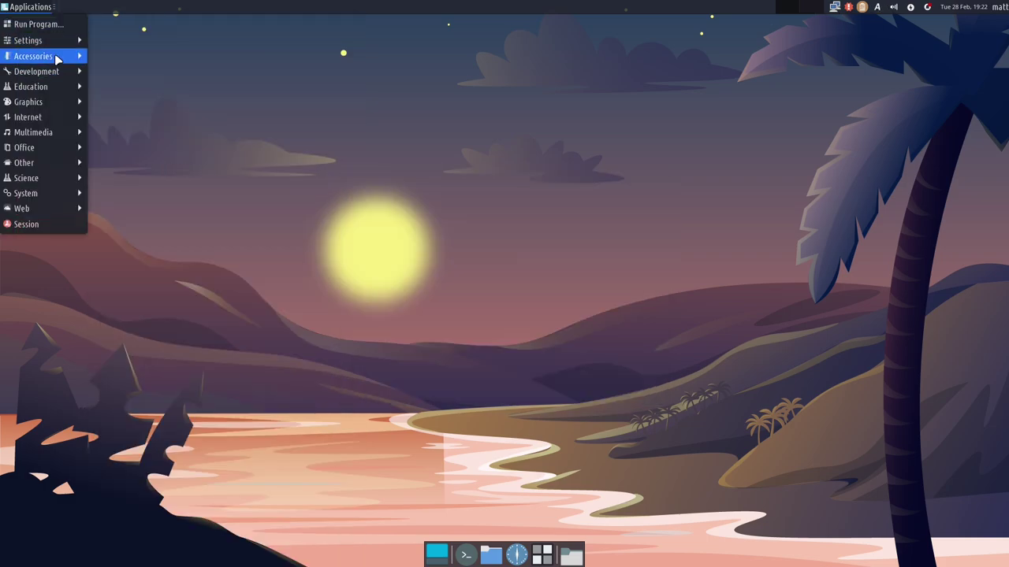
mouse_move(58, 46)
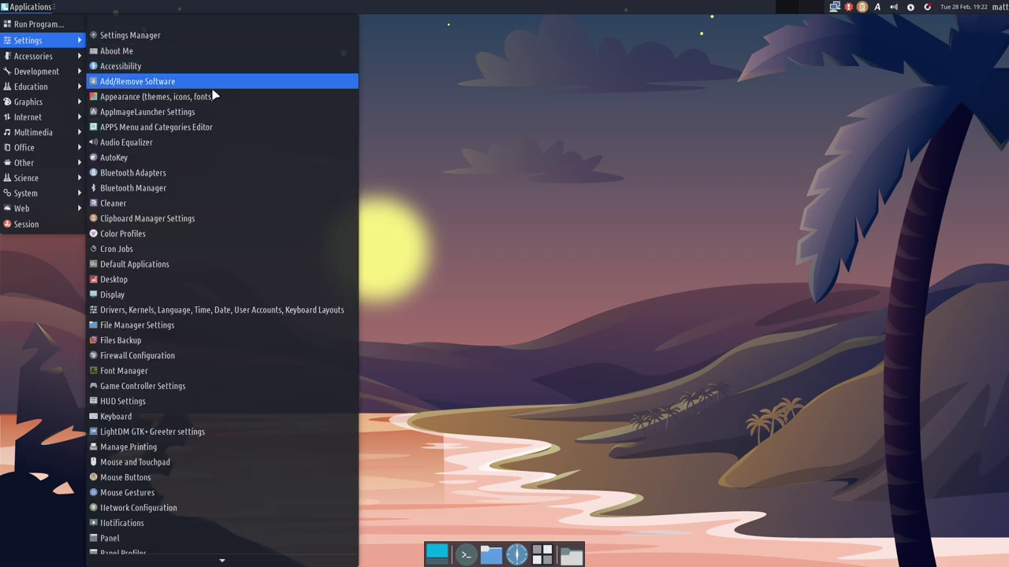
left_click(151, 190)
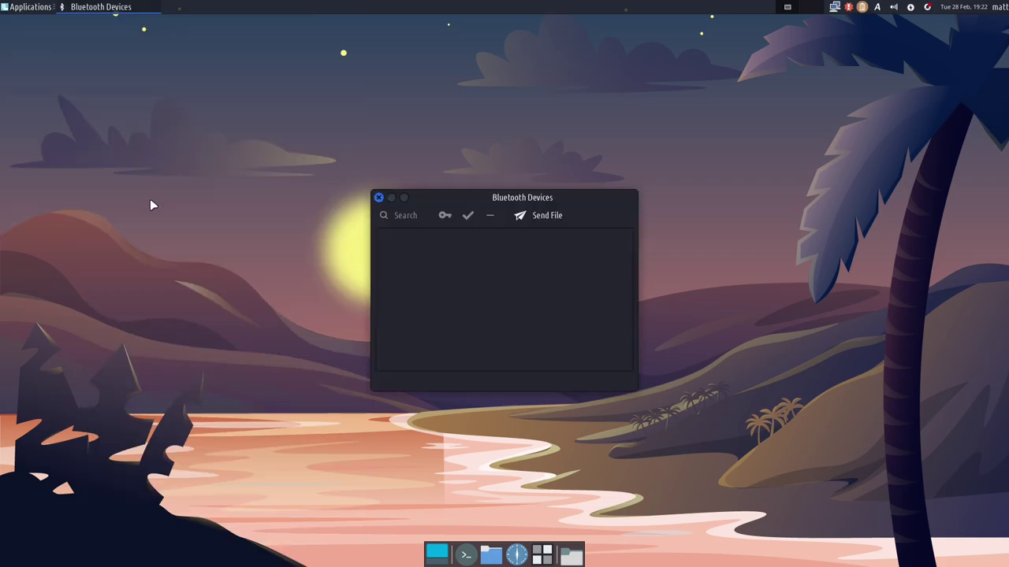
left_click(380, 197)
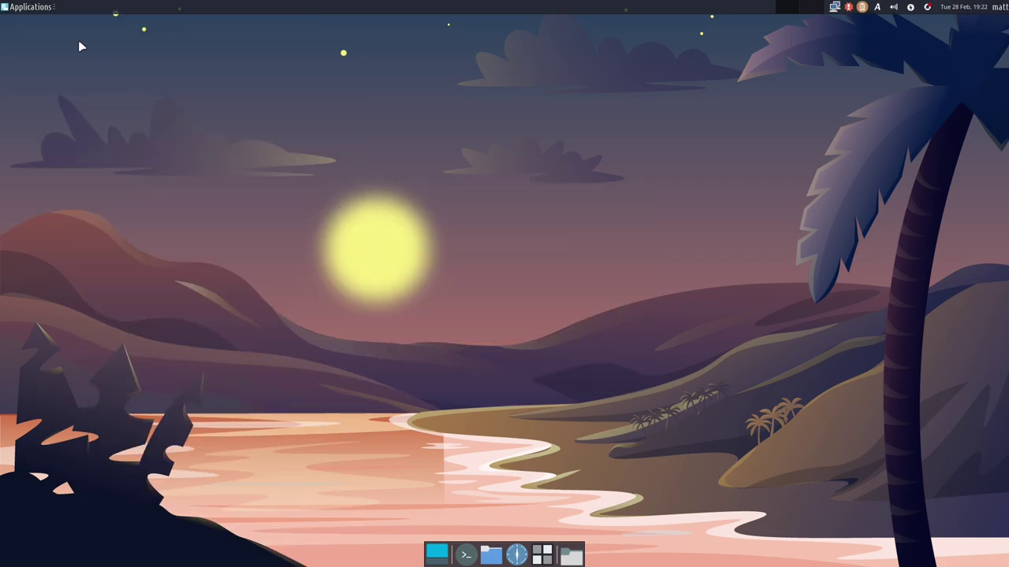
Step: Open the Applications menu to the Internet category's apps
left_click(41, 7)
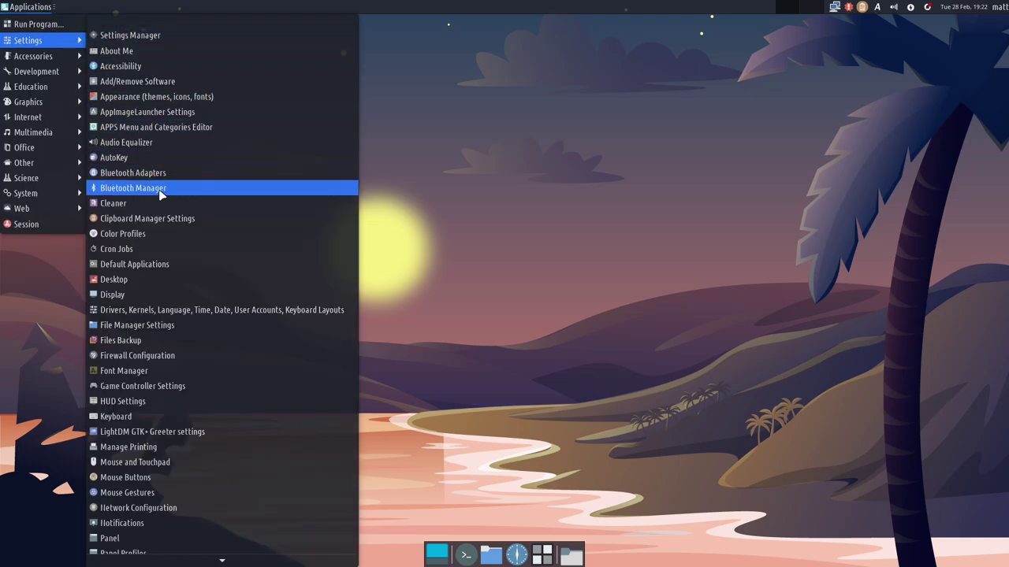
mouse_move(46, 54)
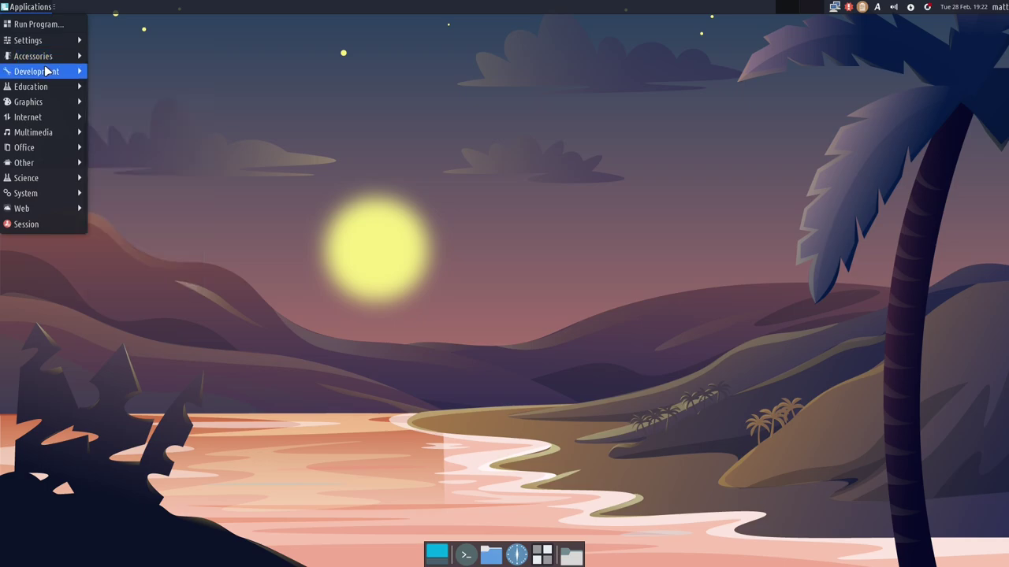
mouse_move(43, 89)
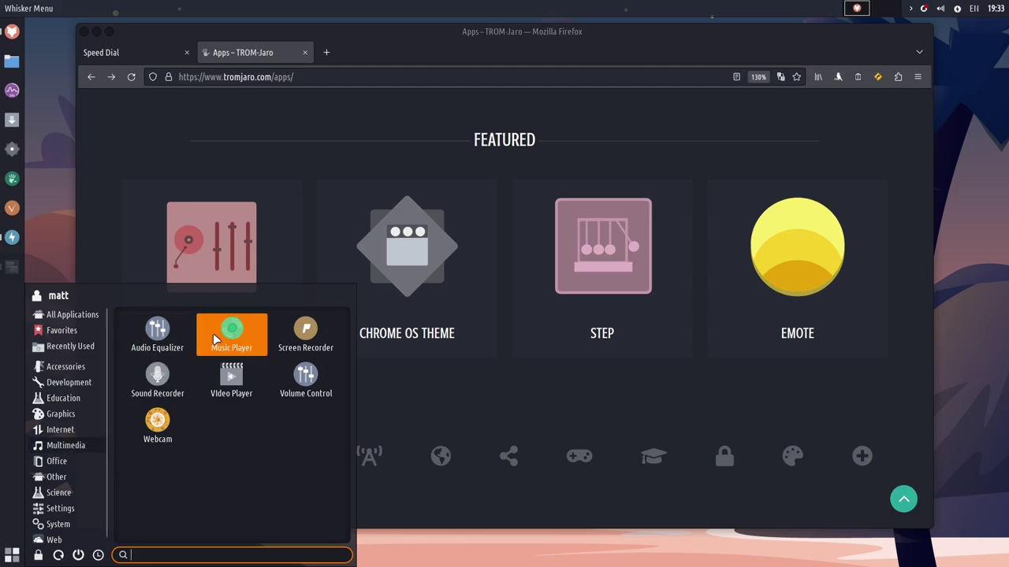
Step: Launch G4Music, move it left, and open then dismiss its player and application options
left_click(213, 334)
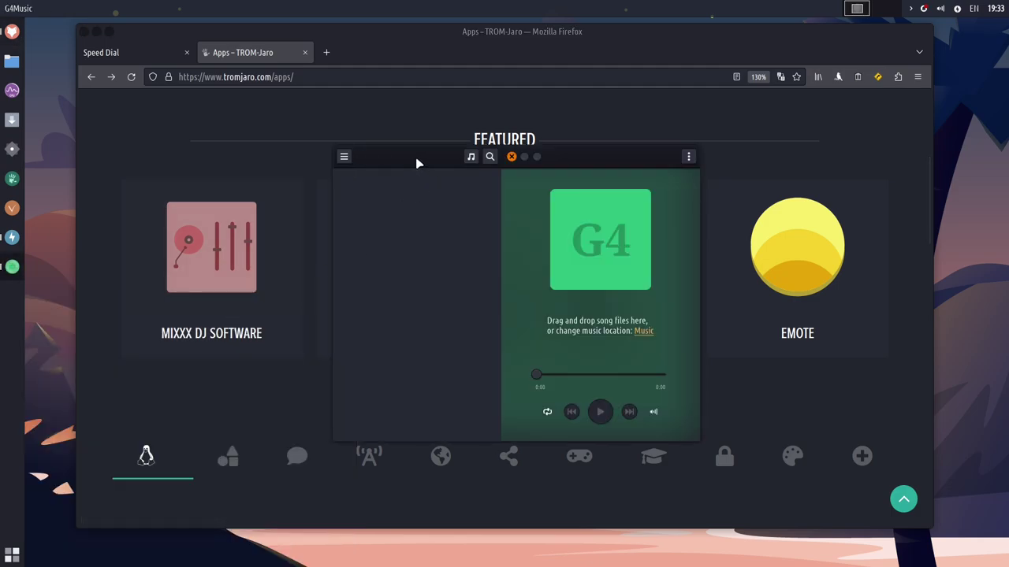
left_click_drag(414, 162, 355, 174)
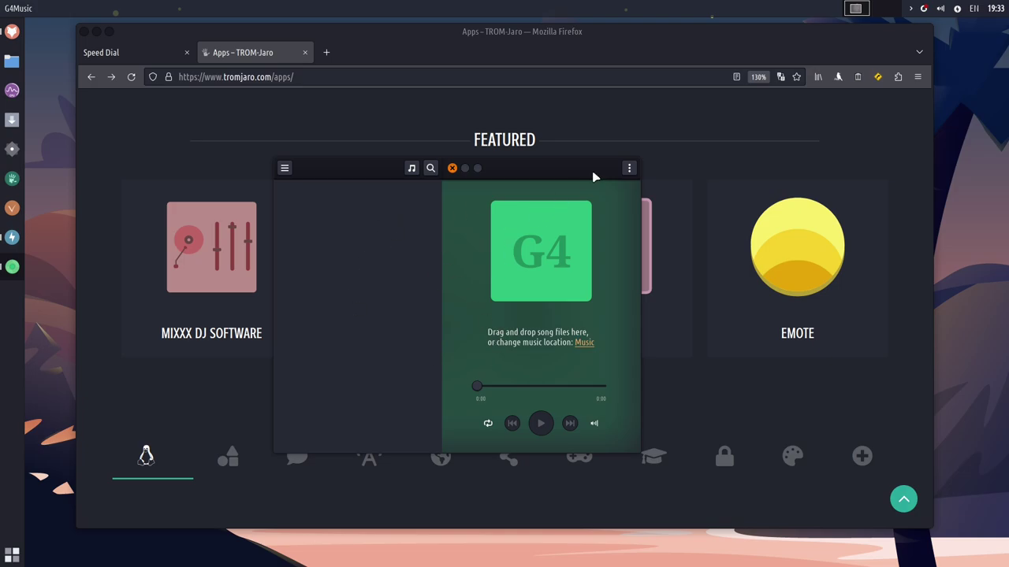
left_click(630, 168)
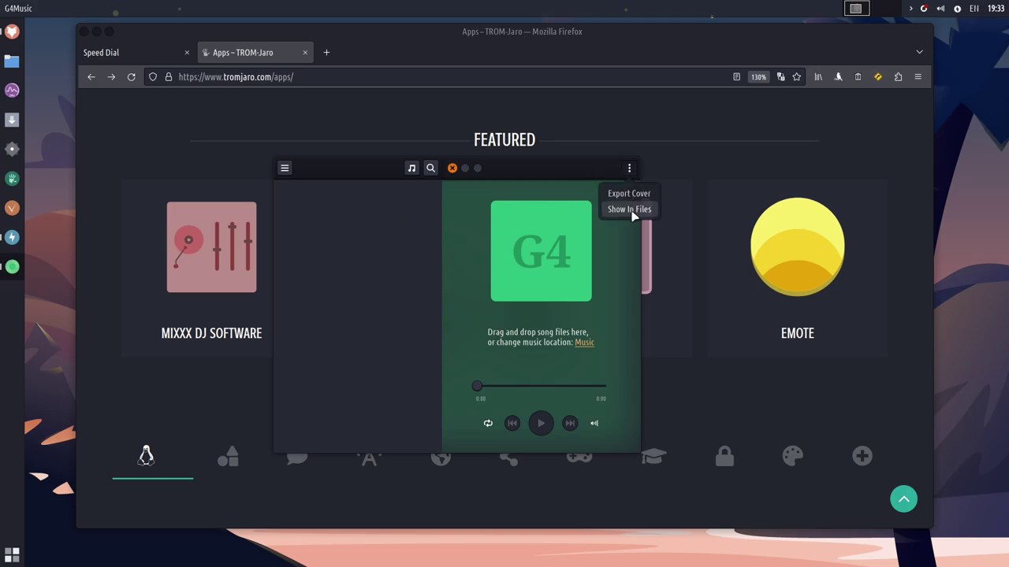
left_click(568, 168)
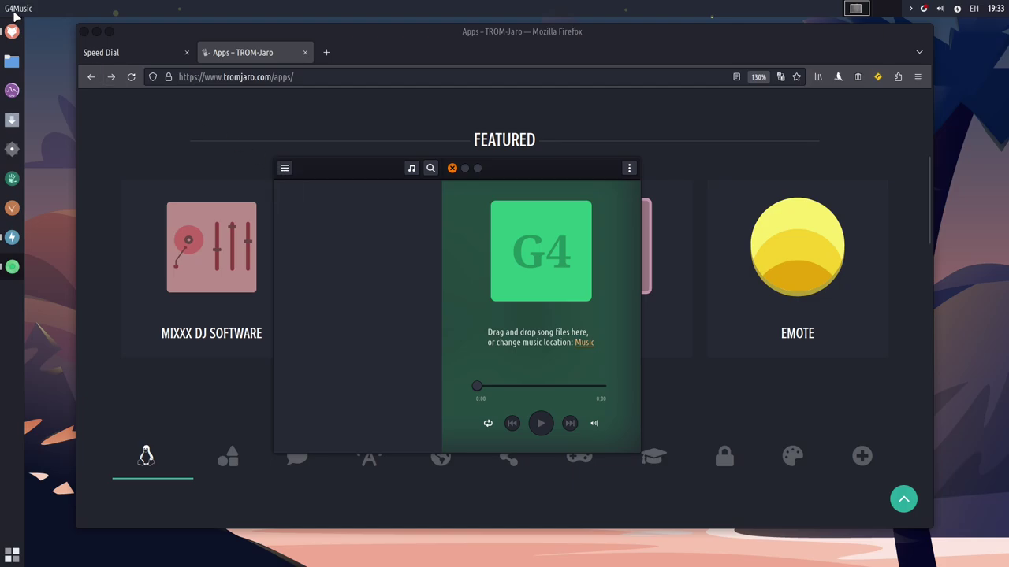
left_click(17, 9)
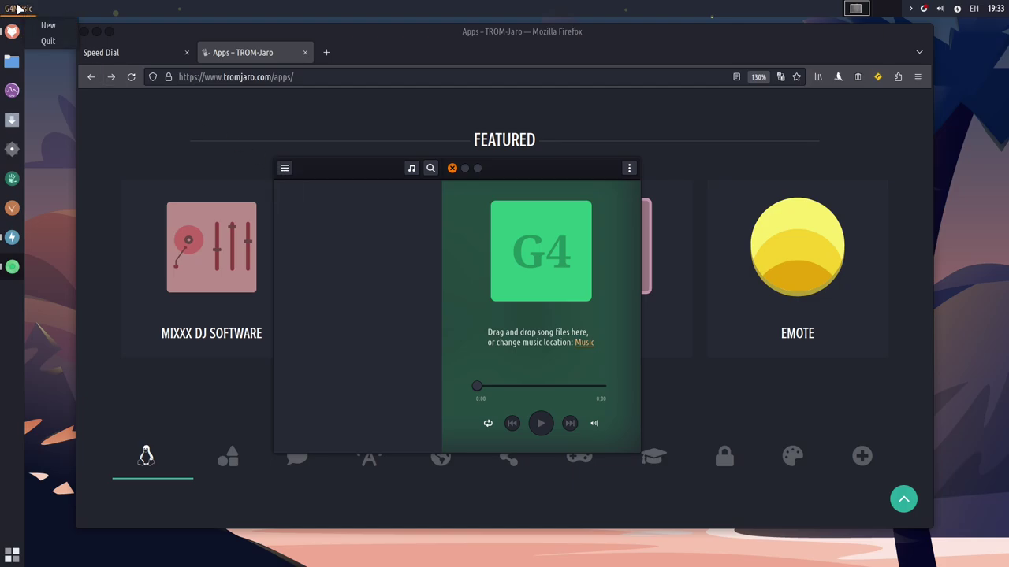
left_click(52, 26)
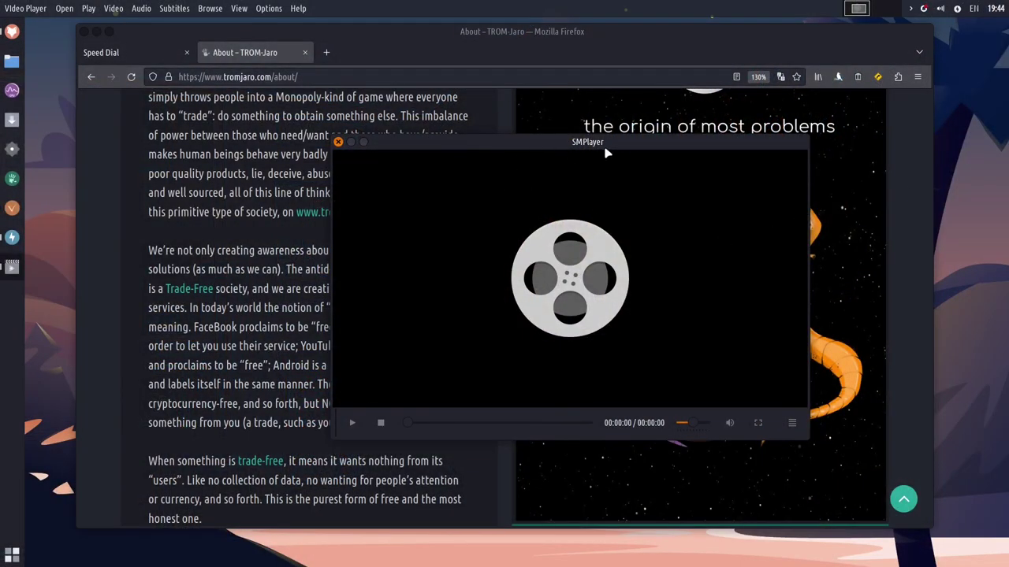
Step: Move the SMPlayer window slightly left and open the Whisker Menu
left_click_drag(597, 149, 580, 134)
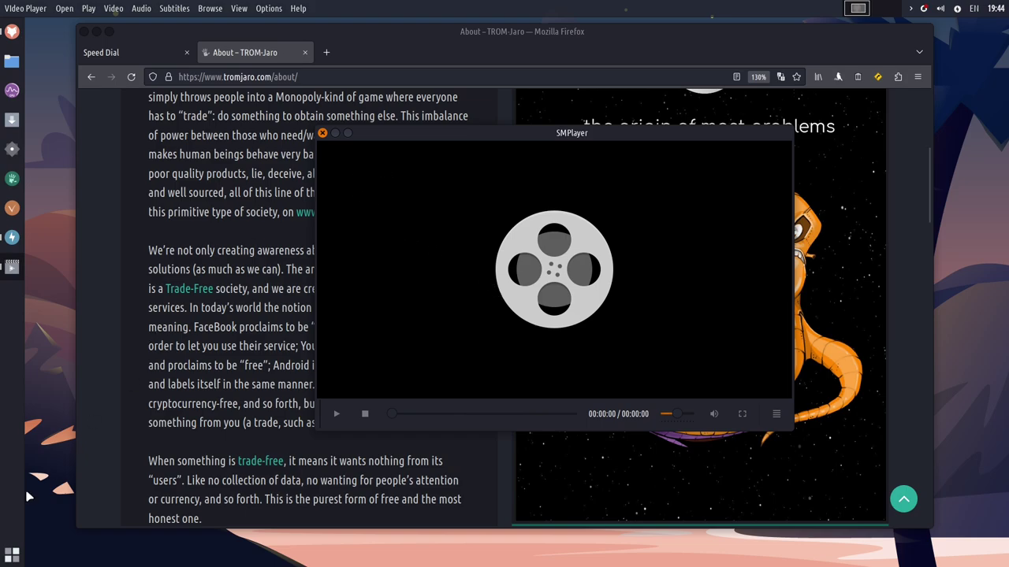
left_click(12, 554)
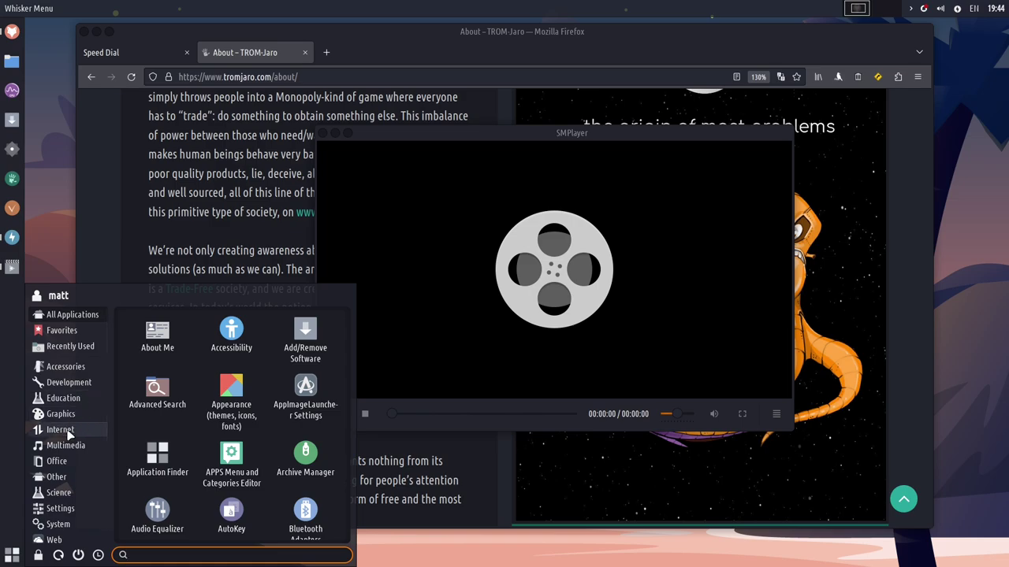
Step: Filter the Whisker Menu to the Office category's apps
left_click(63, 464)
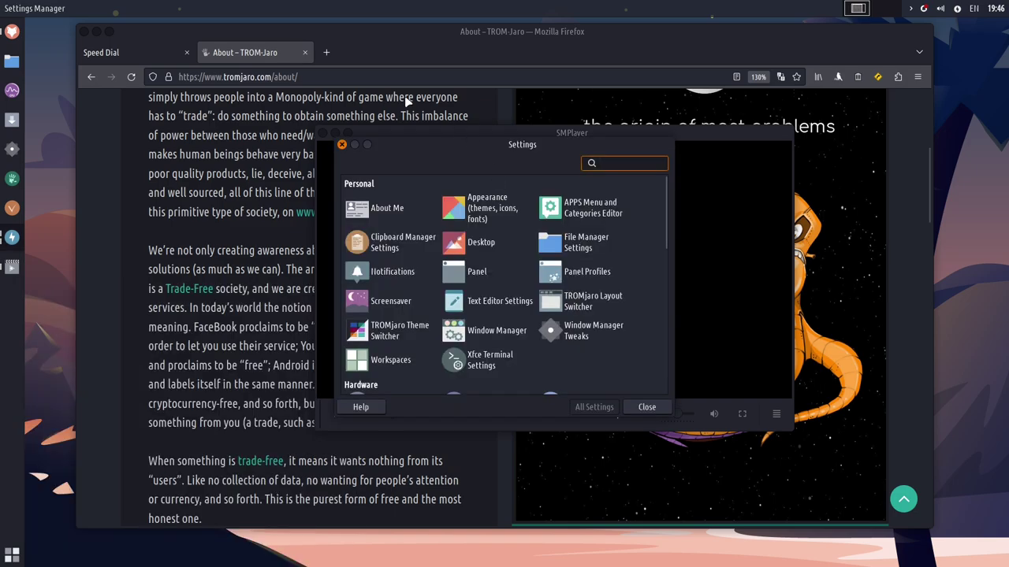
Step: Close SMPlayer and minimize Firefox to reveal the Settings window
left_click(323, 132)
left_click(341, 144)
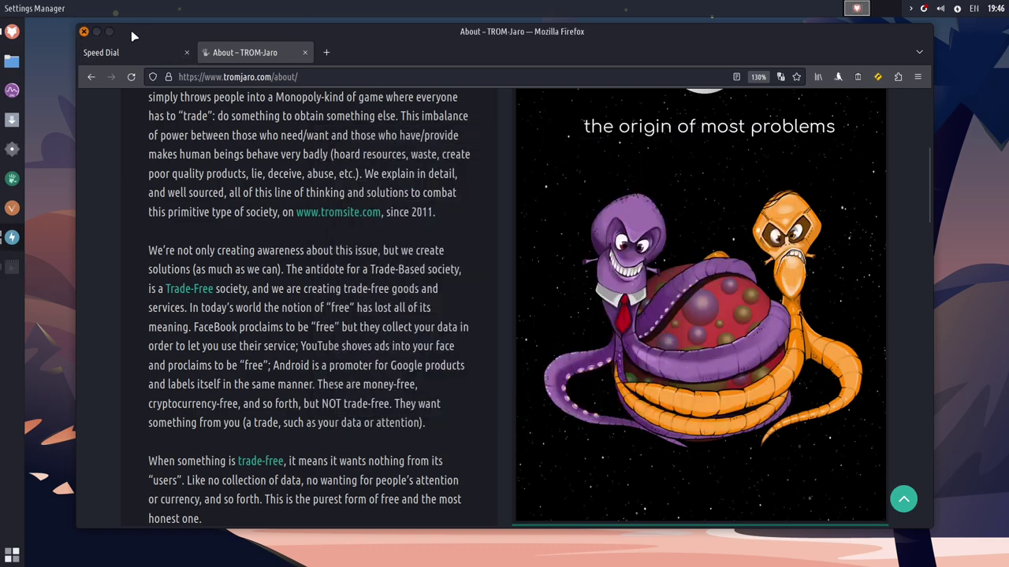
left_click(97, 32)
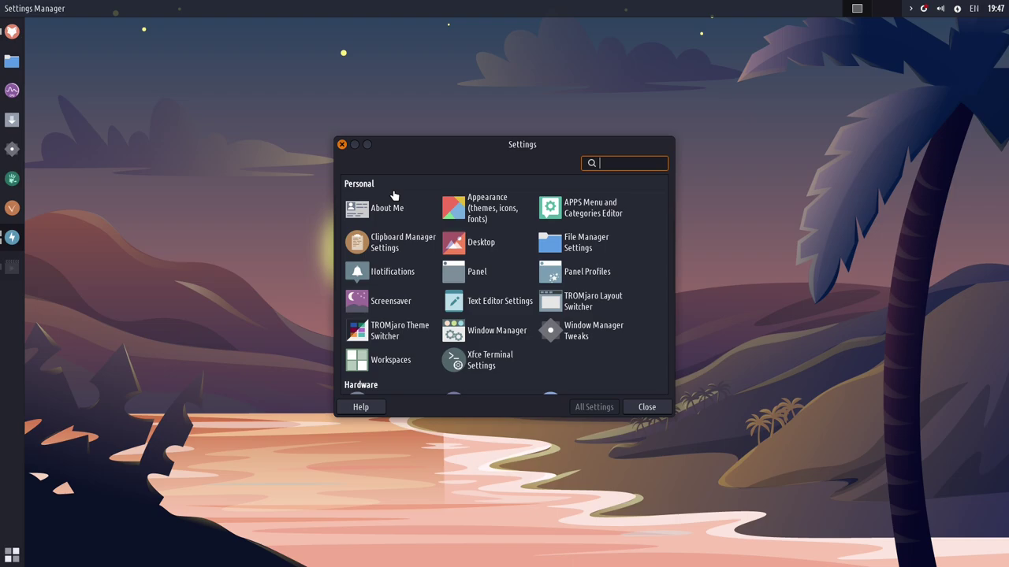
left_click(498, 212)
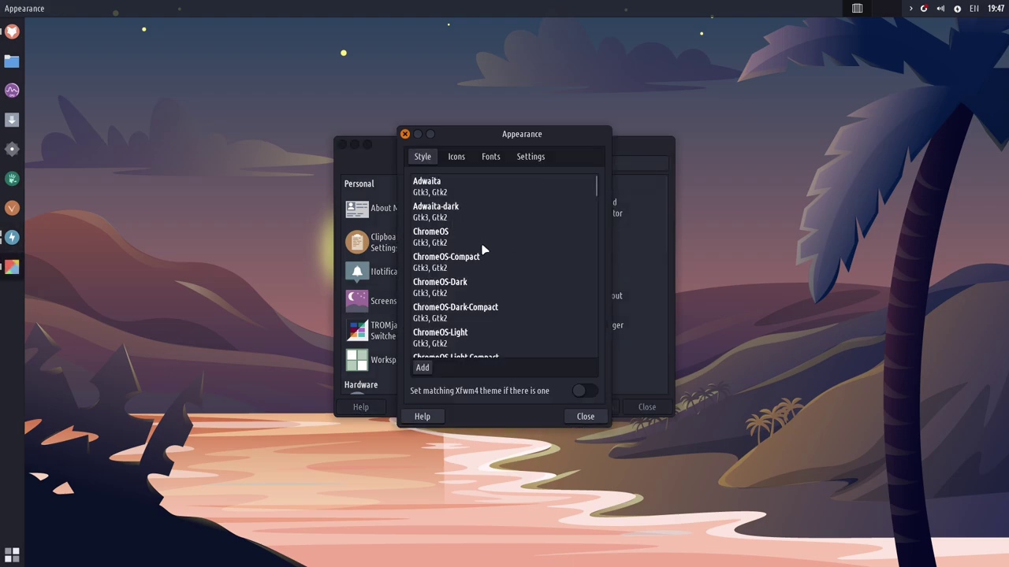
left_click(456, 156)
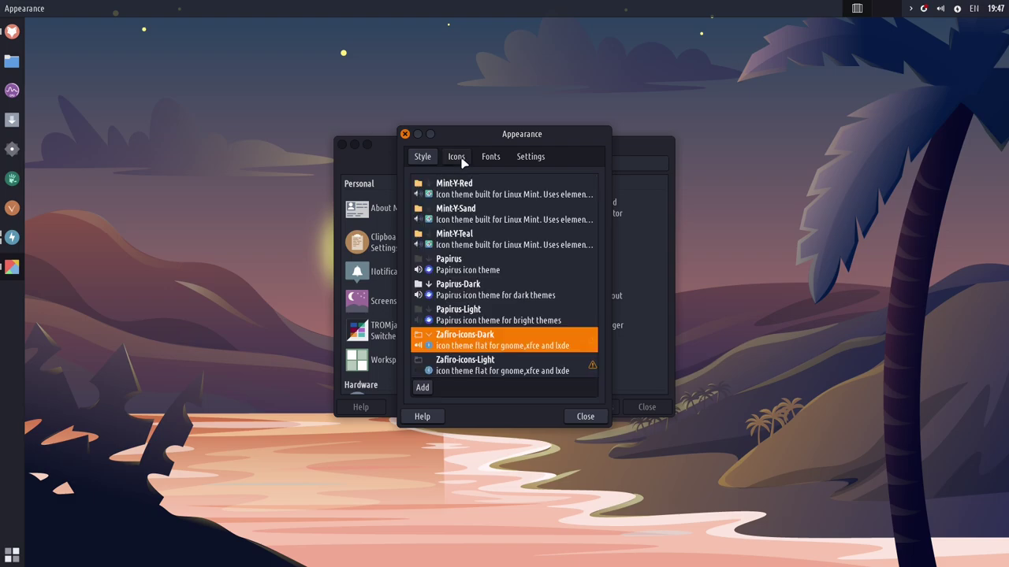
left_click(405, 135)
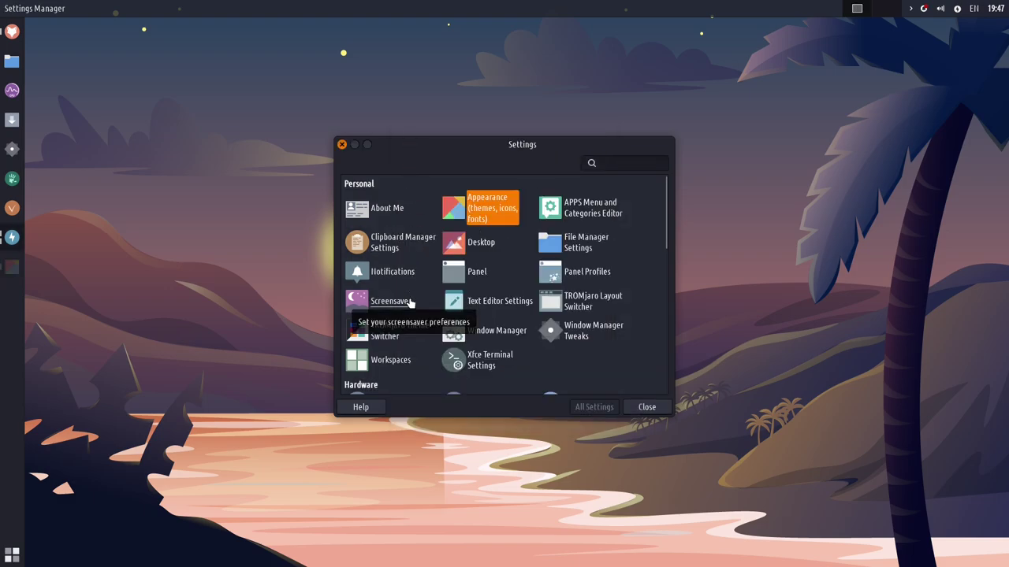
Step: Try the macOS-like and MX-like layouts in the Layout Switcher
left_click(571, 309)
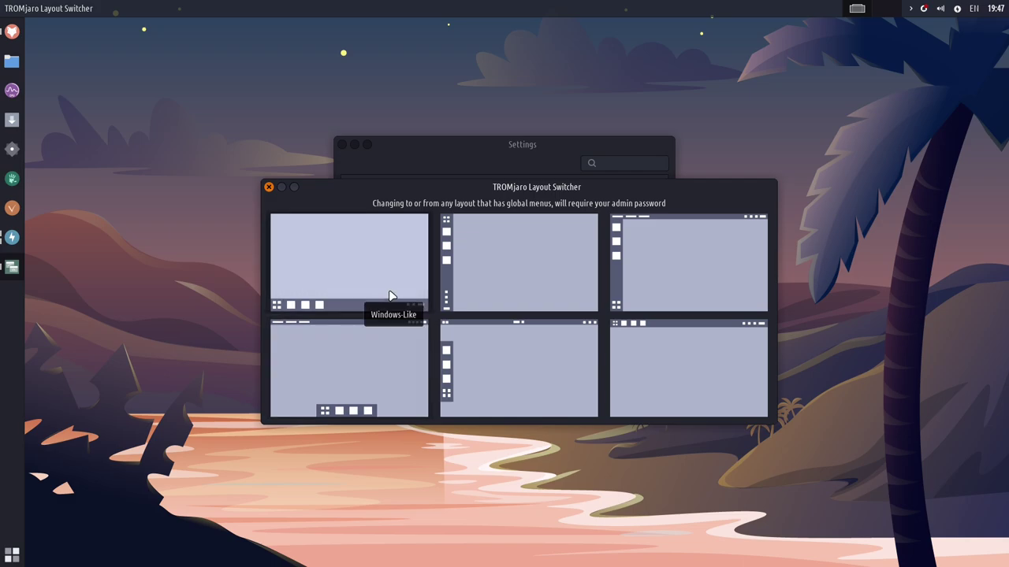
left_click(342, 389)
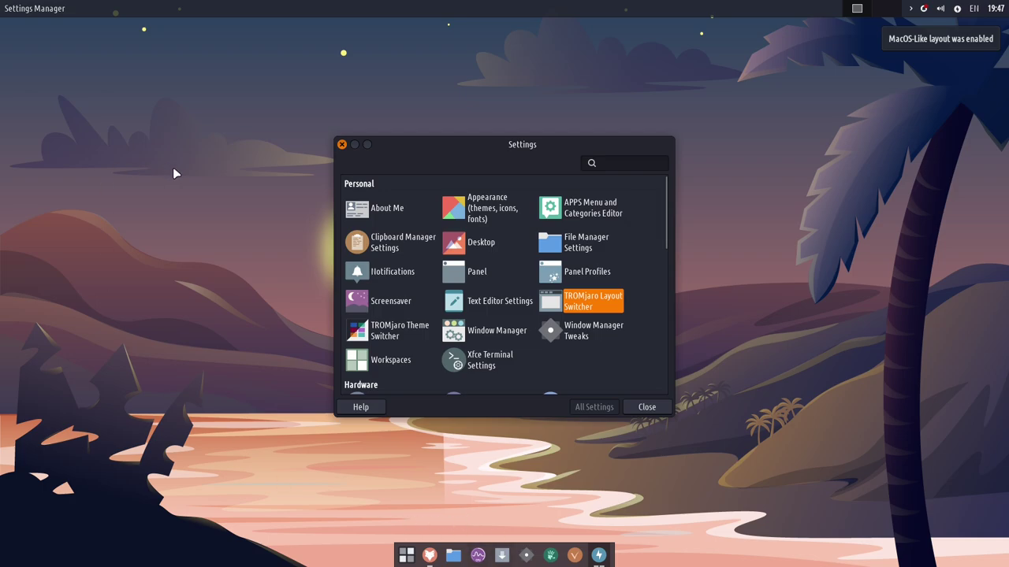
left_click(569, 303)
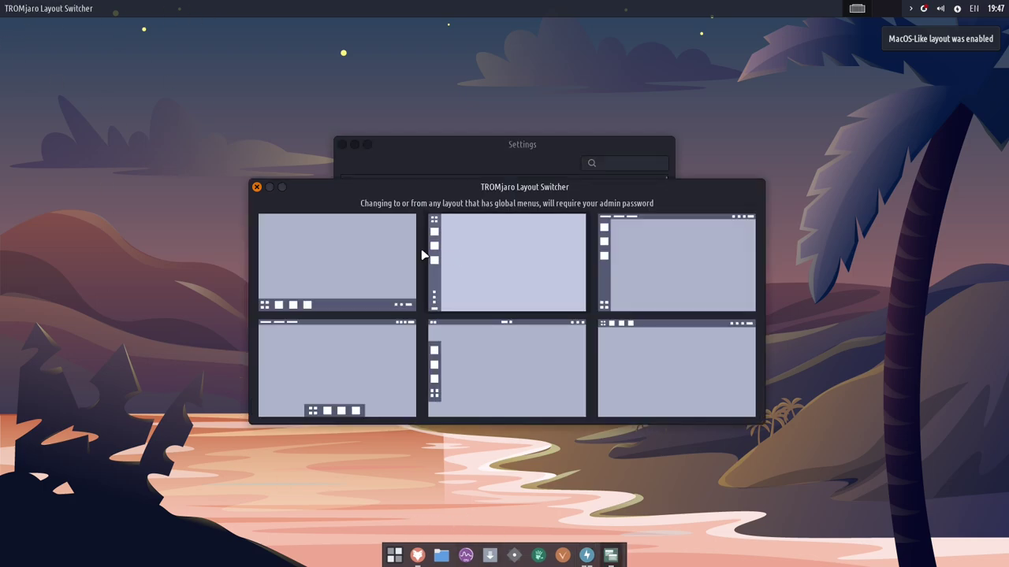
left_click(498, 250)
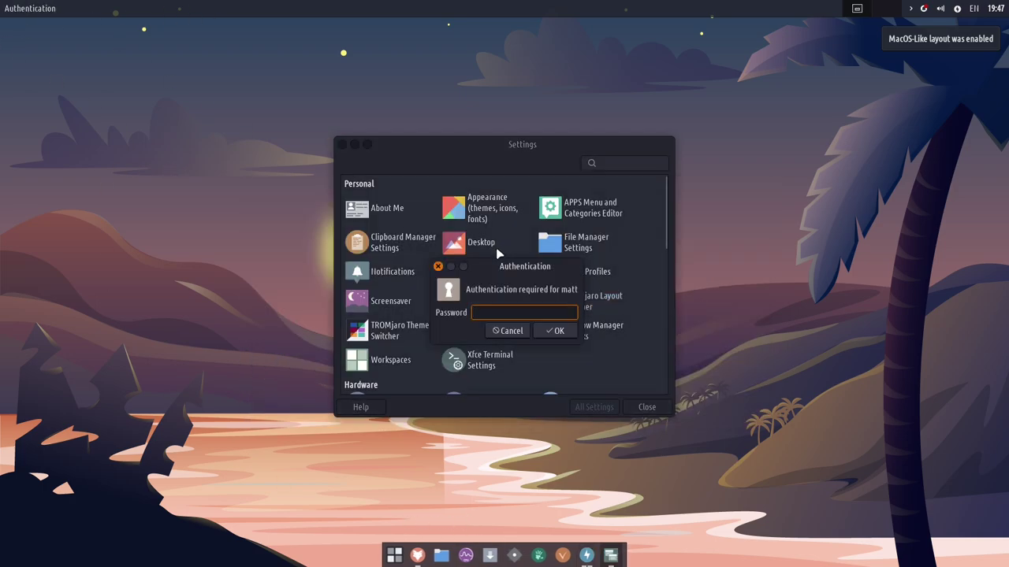
key("Return")
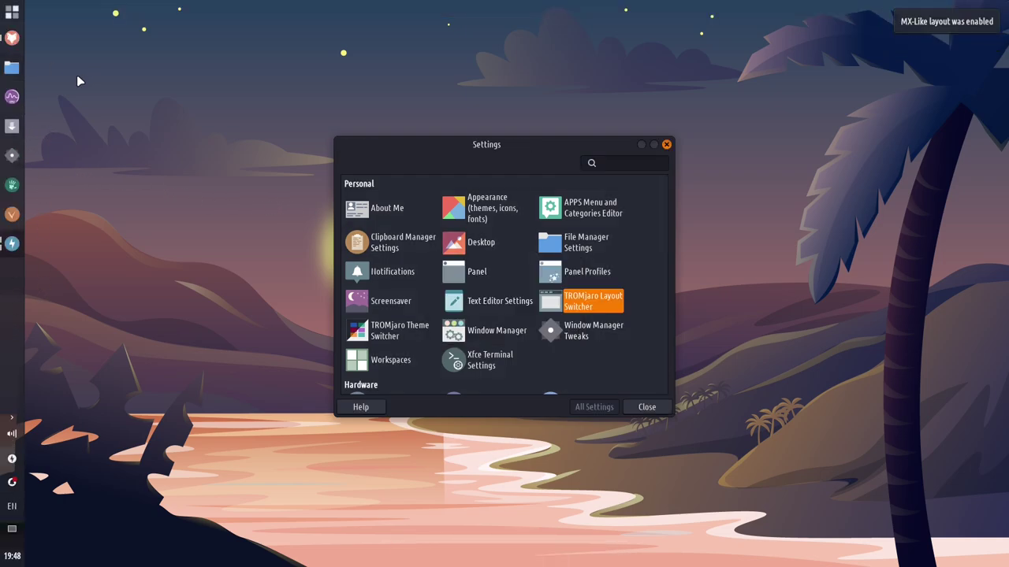
Step: Apply the Unity-like layout with the admin password, then switch to the Windows-like layout
left_click(582, 306)
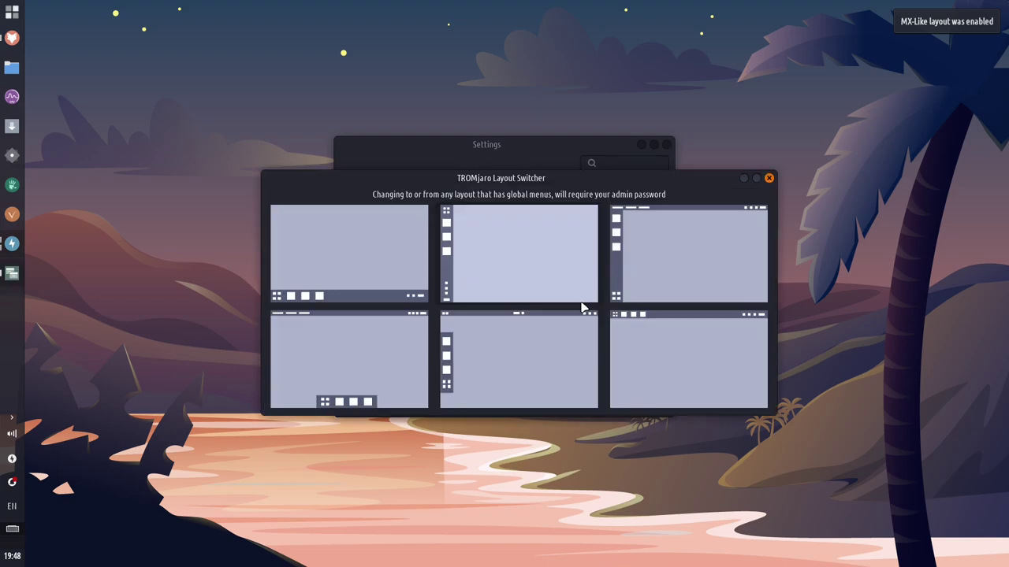
left_click(678, 268)
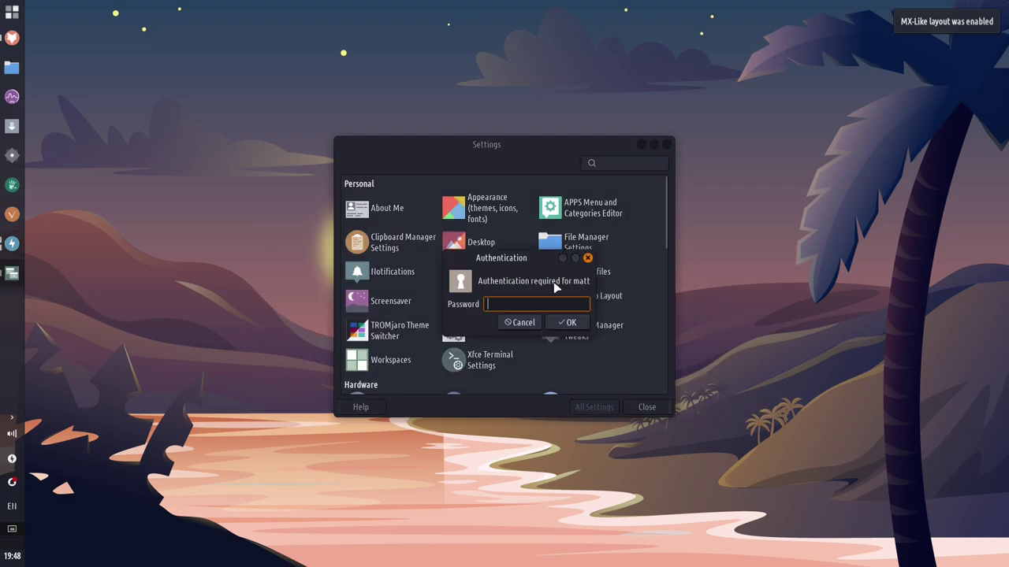
type("****")
key("Return")
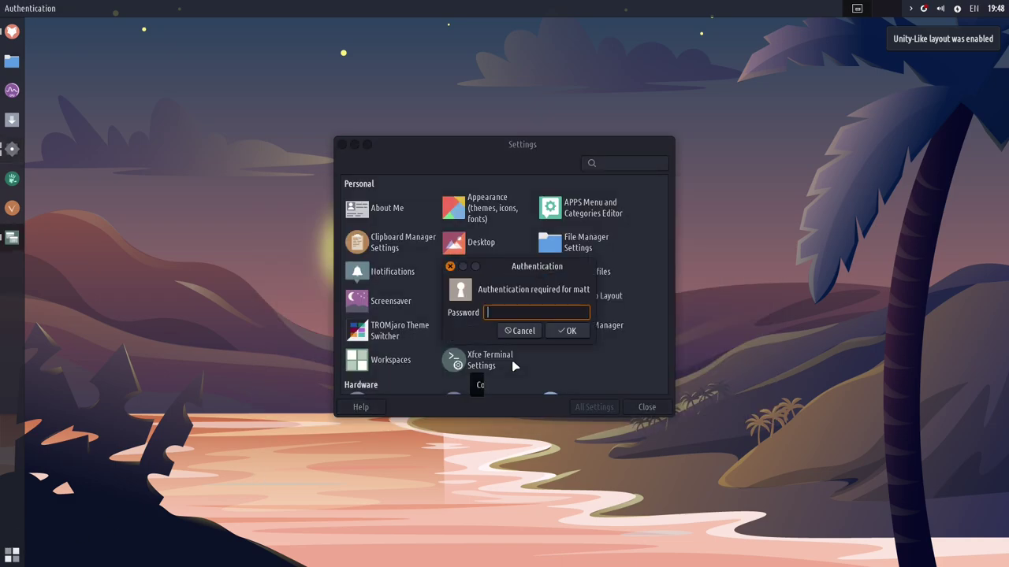
type("****")
key("Return")
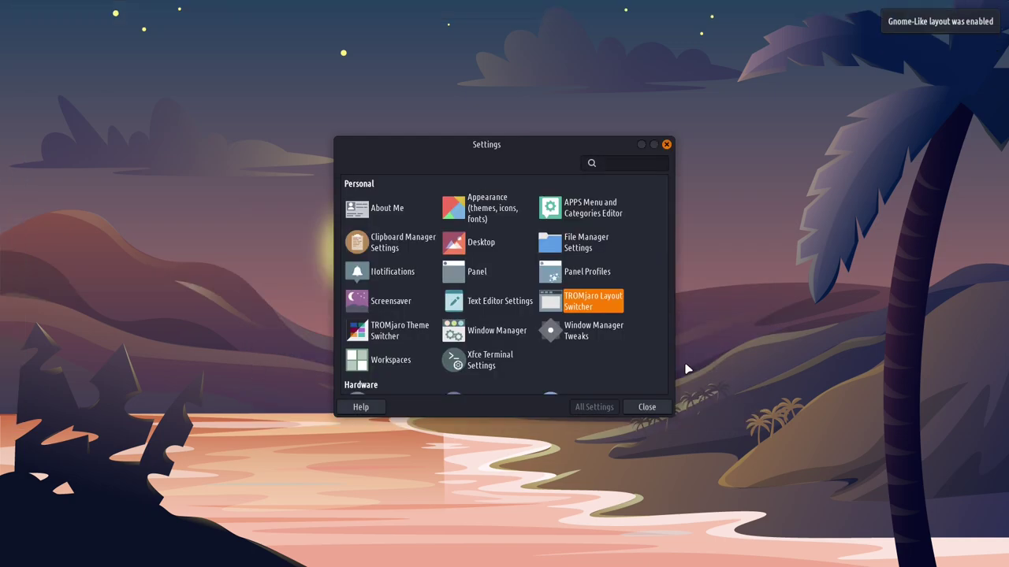
left_click(599, 307)
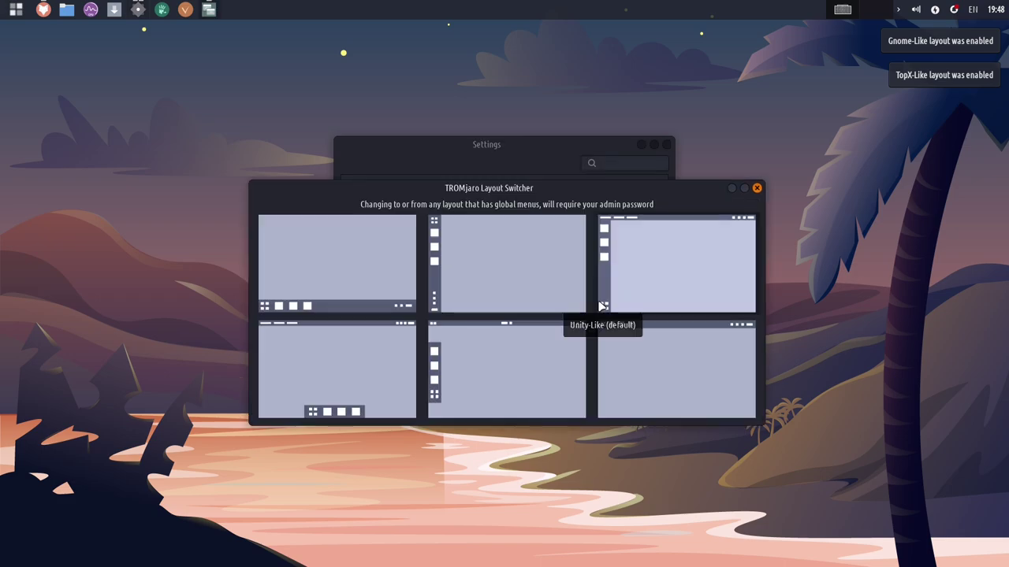
left_click(363, 268)
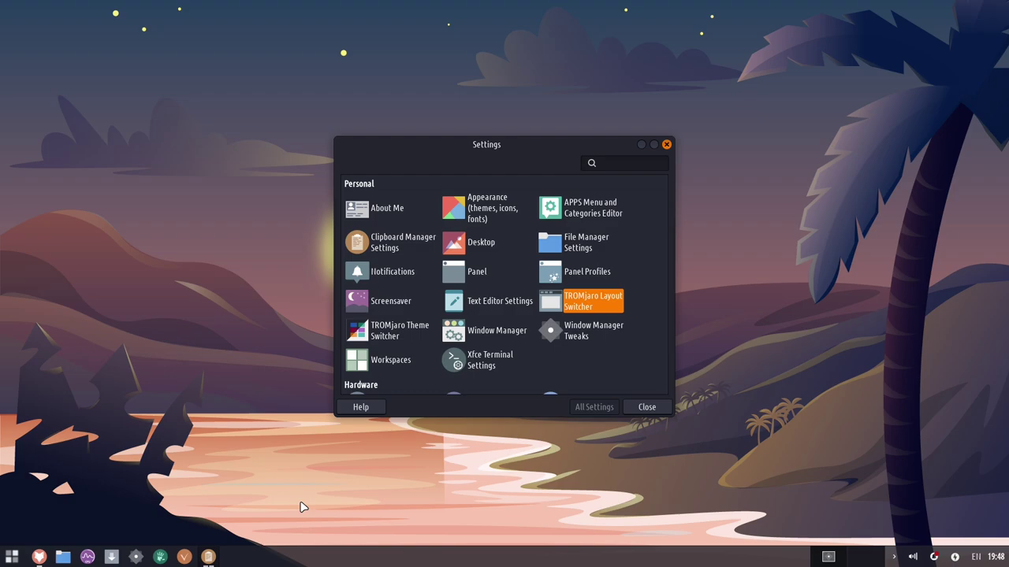
Step: Apply the Redmond 7 panel profile in Panel Profiles
left_click(591, 275)
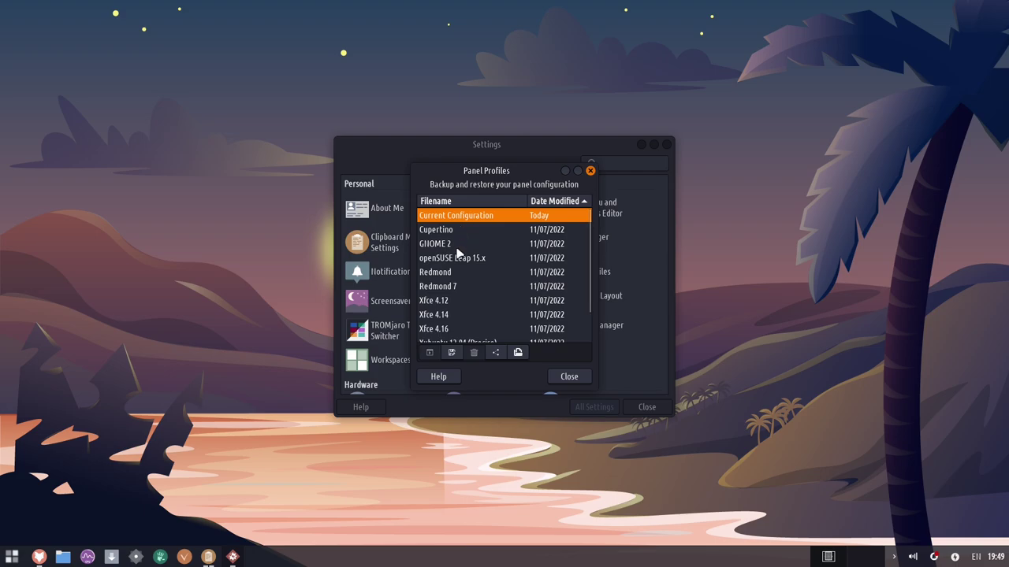
scroll(456, 251, "down", 2)
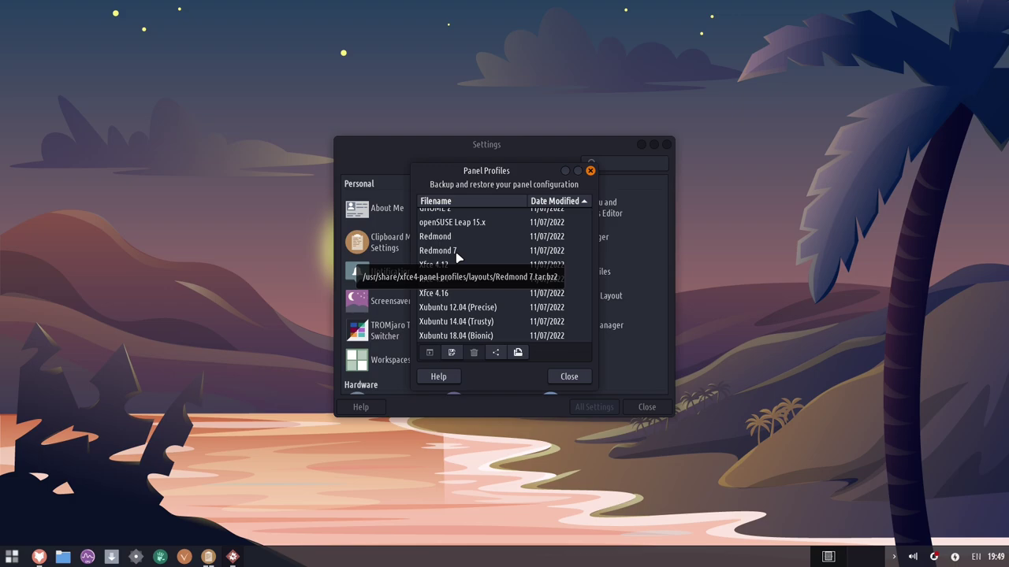
left_click(456, 251)
left_click(429, 354)
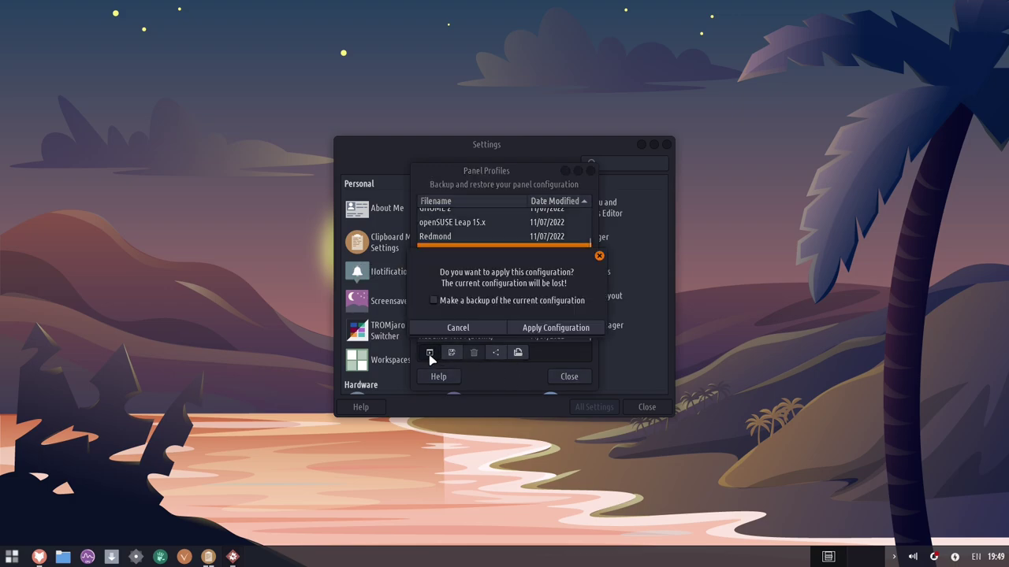
left_click(568, 328)
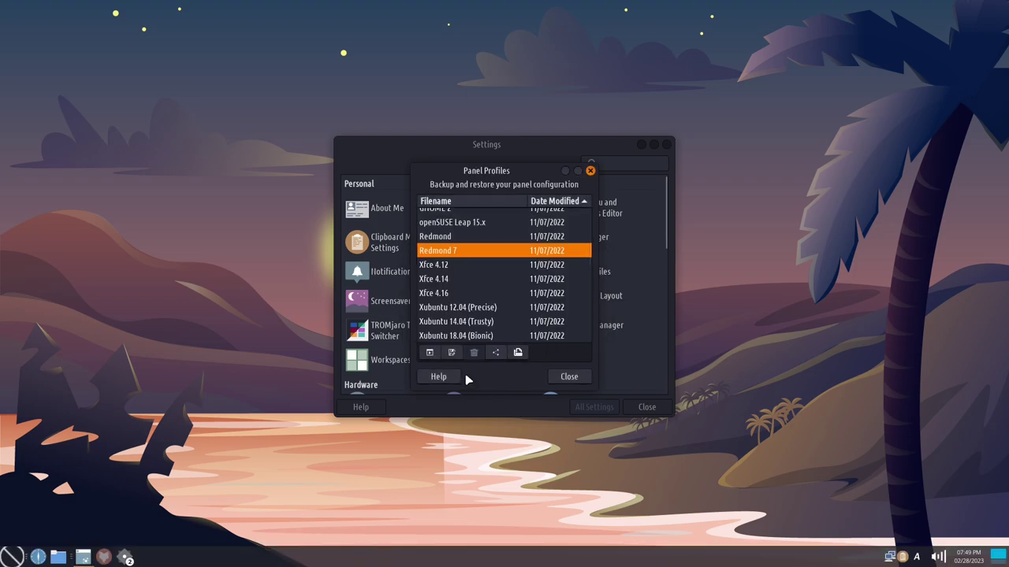
Step: Apply the GNOME 2 panel profile and close Panel Profiles
scroll(488, 283, "up", 2)
scroll(485, 274, "down", 3)
scroll(477, 268, "up", 3)
left_click(453, 244)
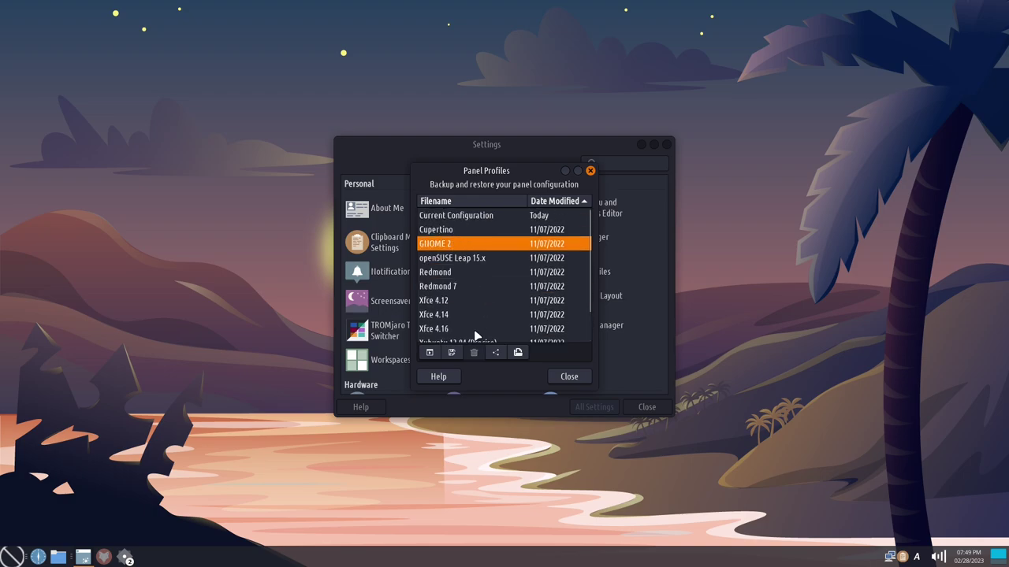
left_click(432, 352)
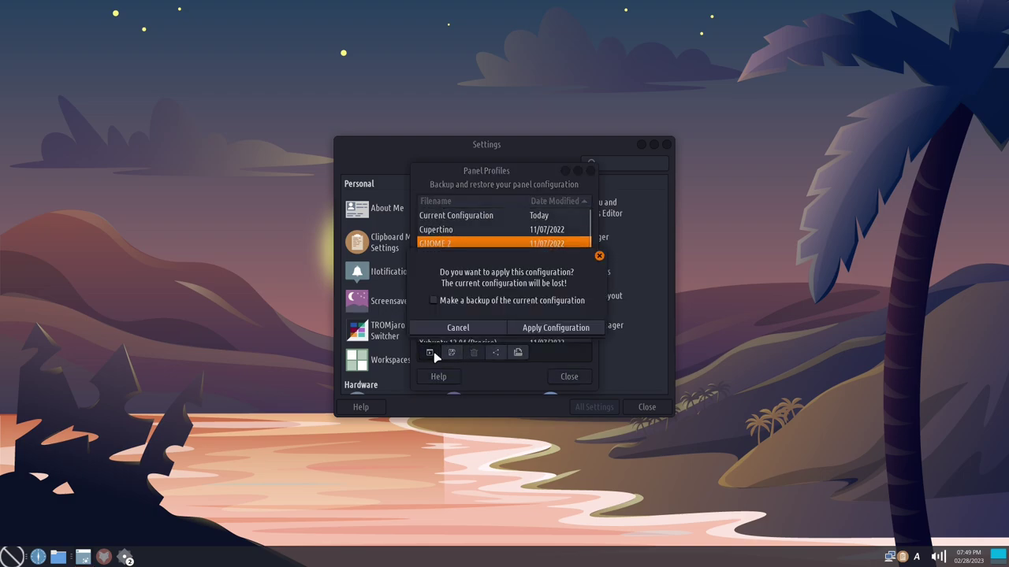
left_click(555, 326)
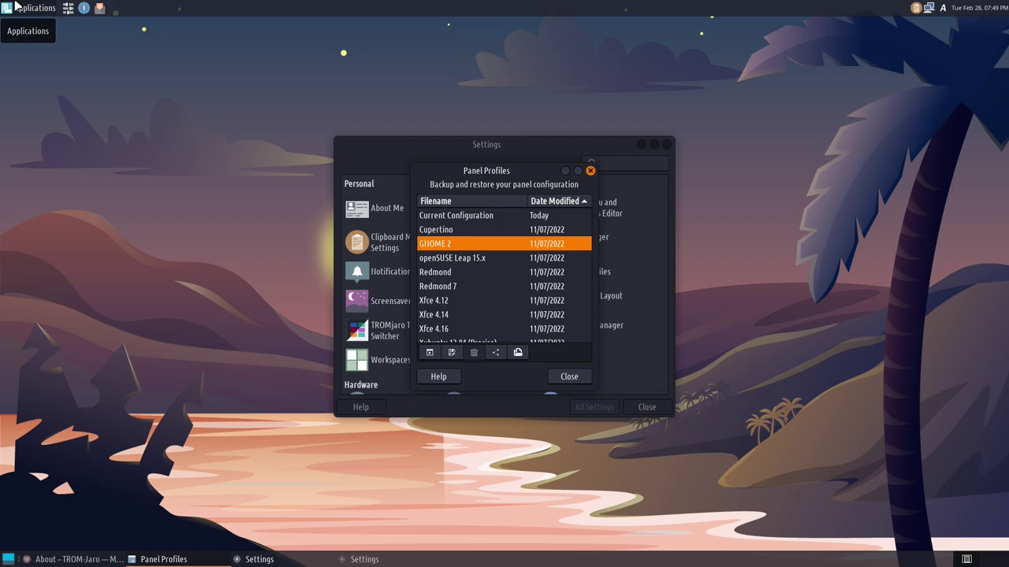
left_click(590, 171)
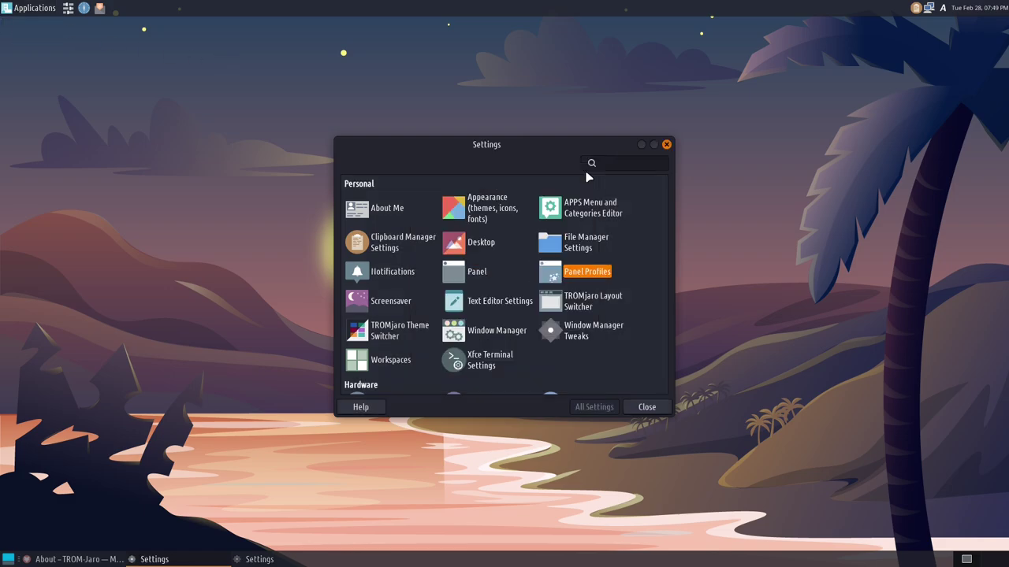
Step: Switch to the top-bar-with-left-dock layout, authenticating with the admin password
left_click(581, 304)
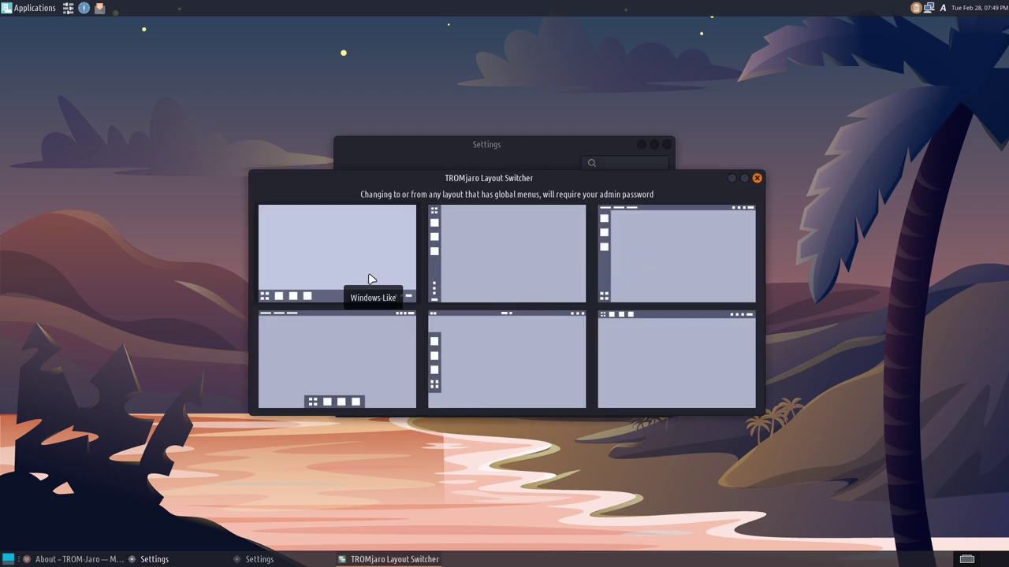
left_click(677, 254)
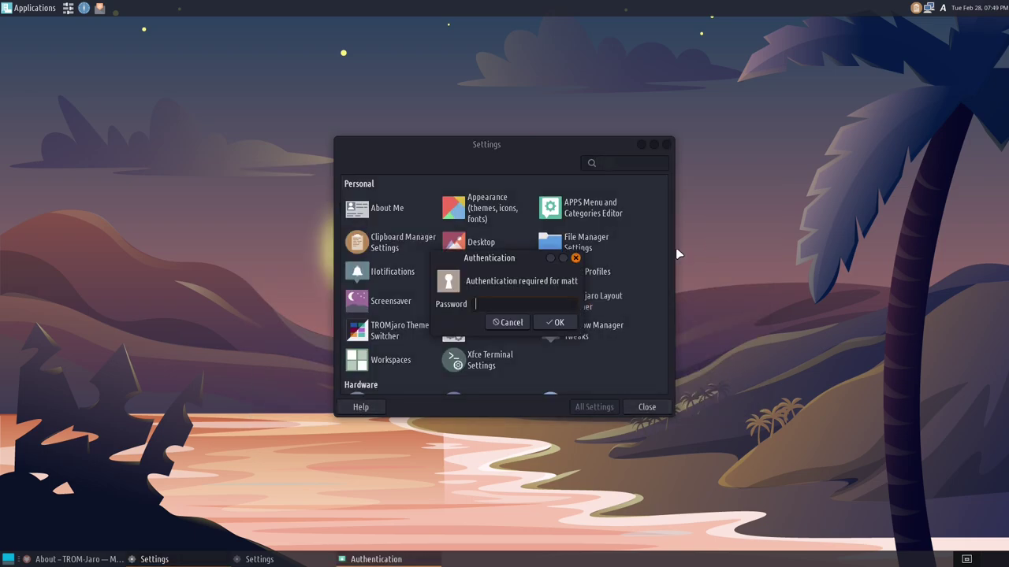
type("***")
key("Return")
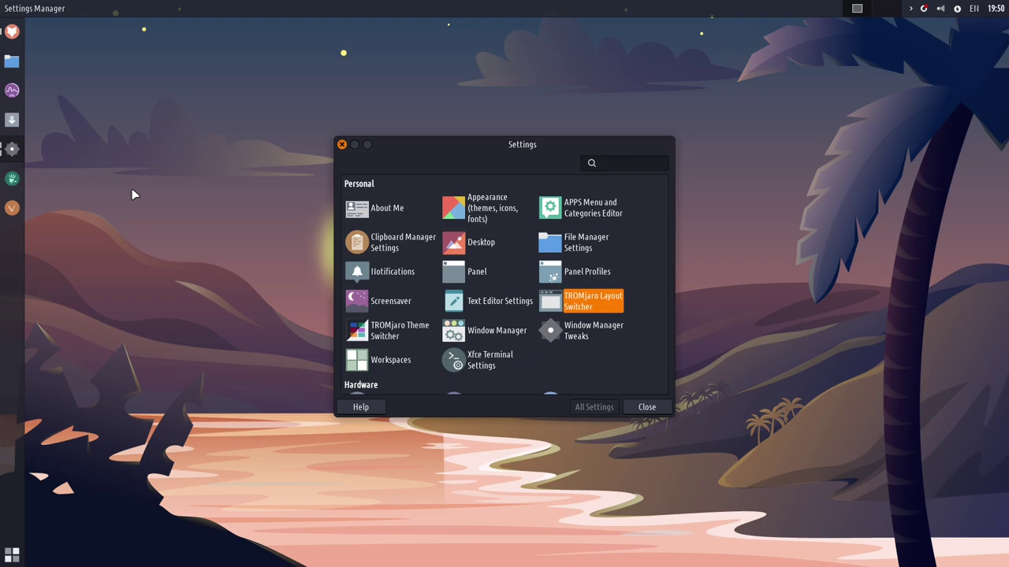
Step: Try Magenta-Dark and Green-Light with light panels, then apply Skeuos-Brown-Dark and close the Theme Switcher
left_click(378, 332)
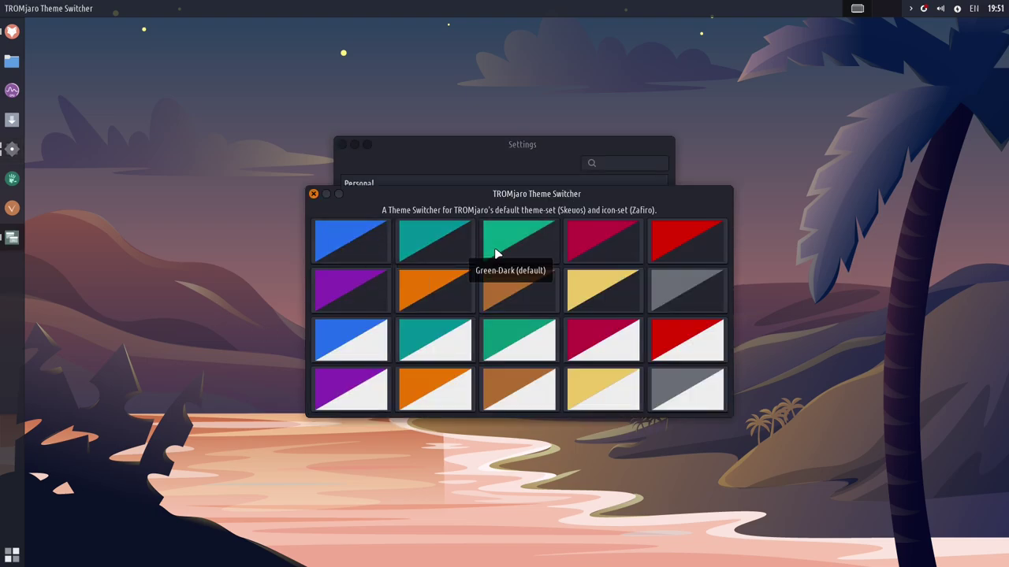
left_click(611, 235)
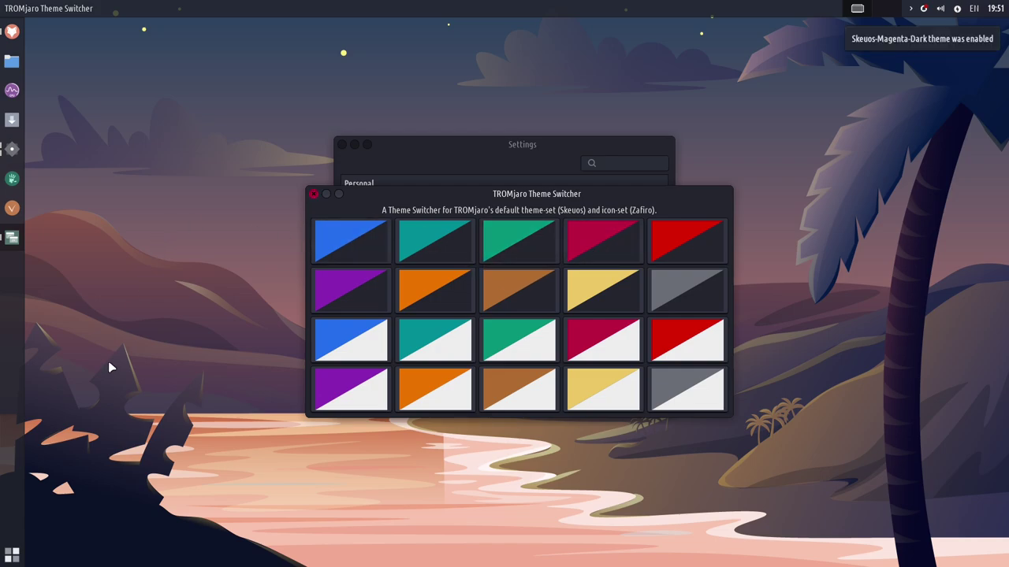
left_click(533, 342)
left_click(539, 333)
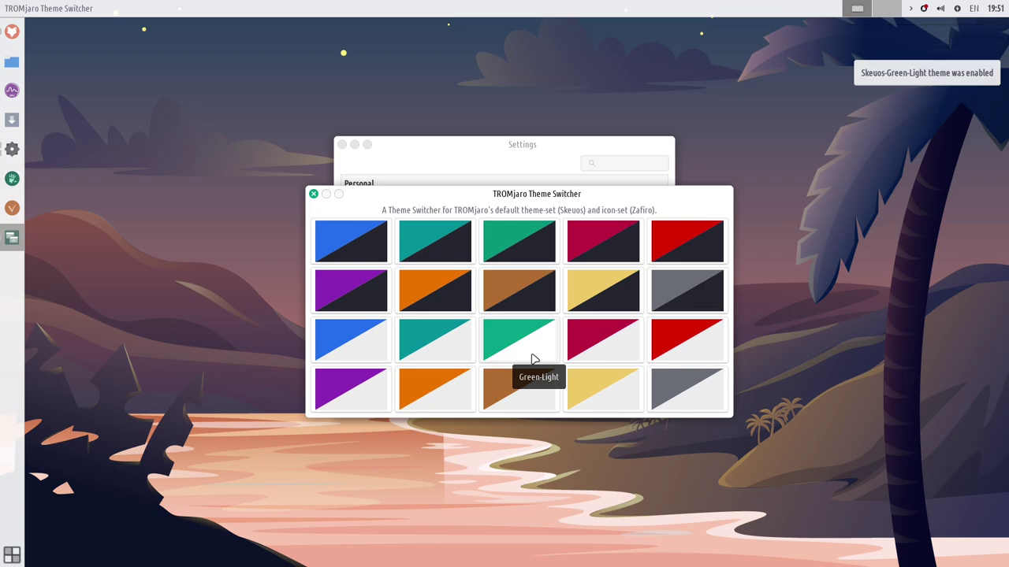
left_click(528, 291)
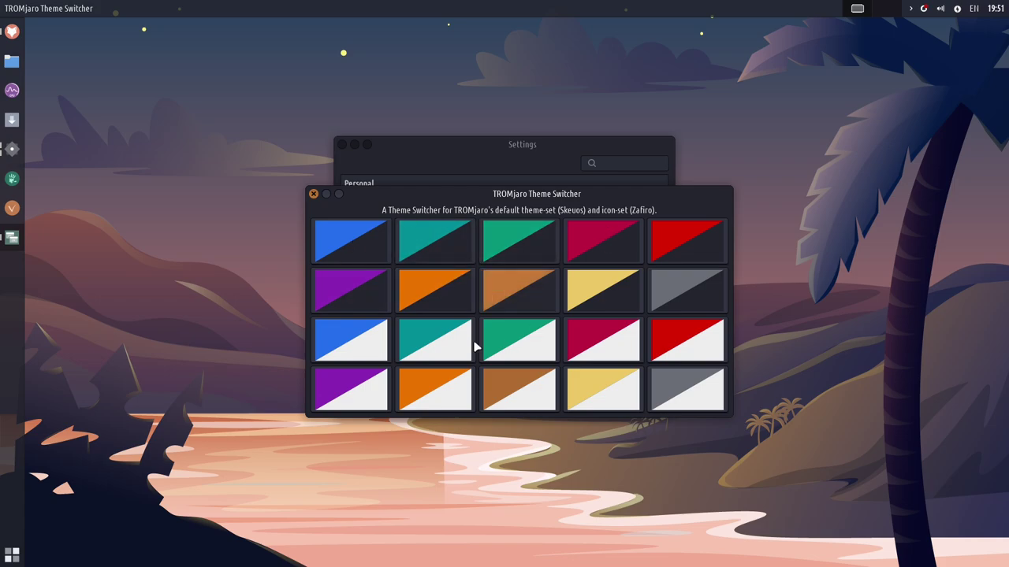
left_click(313, 194)
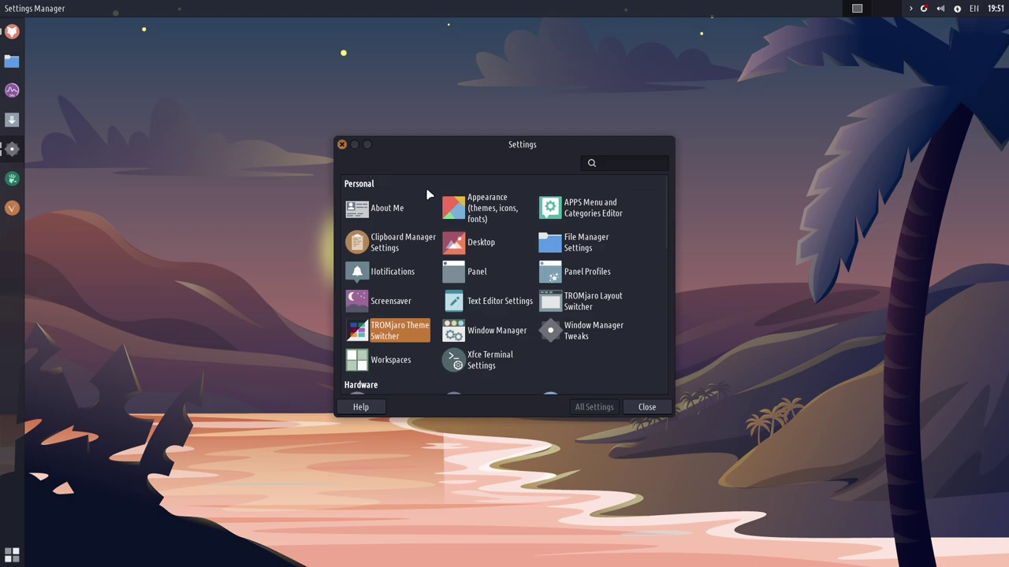
Step: Switch the Appearance style to Adwaita-dark, then to ChromeOS for light windows, and close Appearance
left_click(476, 212)
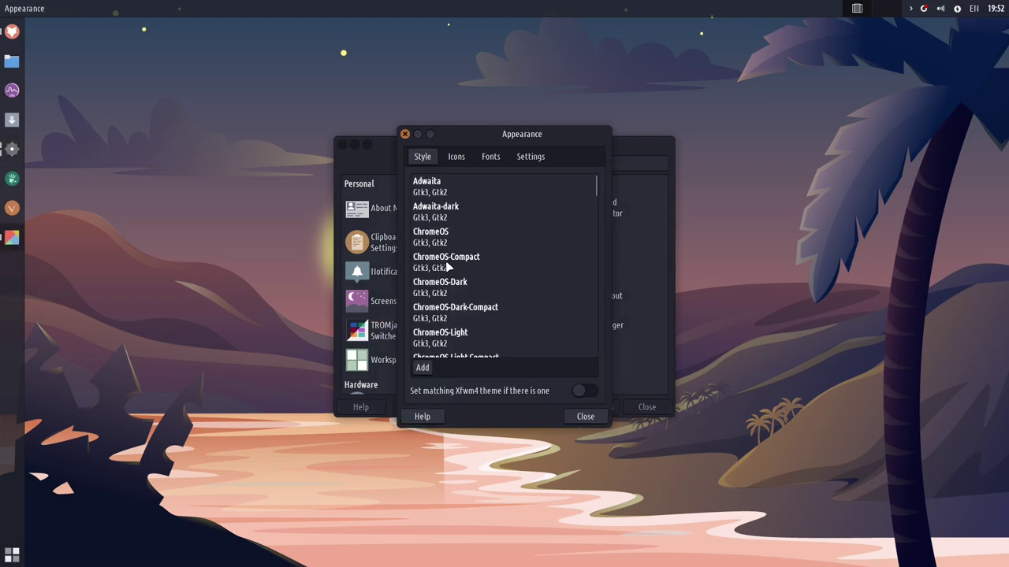
left_click(462, 213)
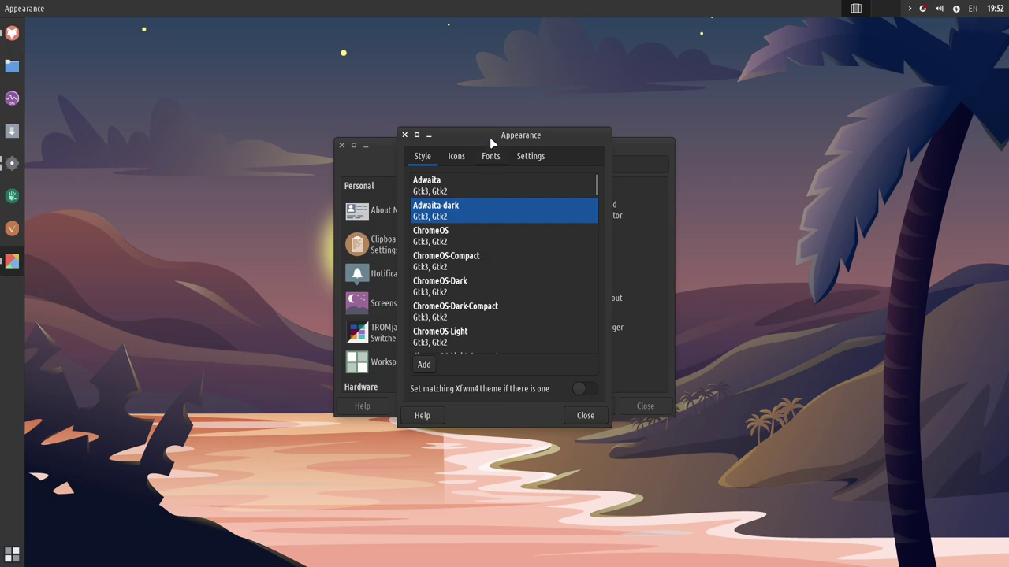
left_click_drag(491, 139, 622, 155)
left_click(584, 258)
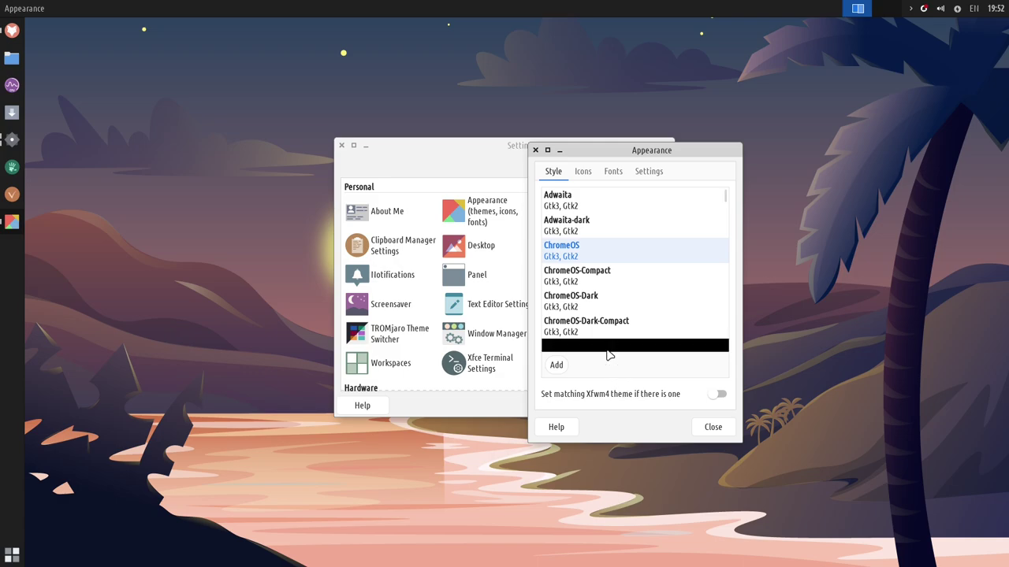
left_click(716, 430)
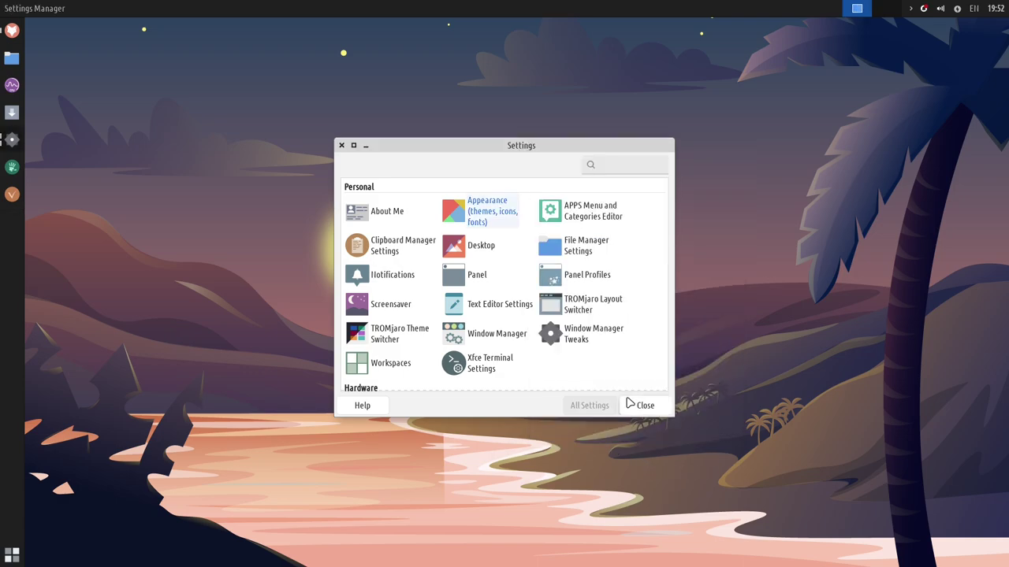
Step: Restore the Skeuos-Green-Dark theme, close the switcher, and scroll the Settings list down
left_click(386, 334)
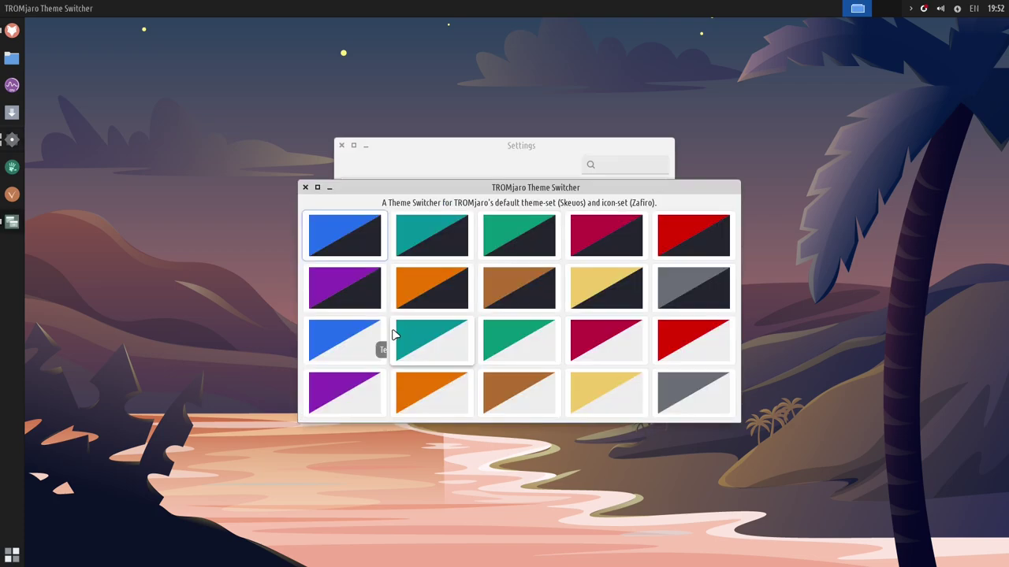
left_click(523, 290)
left_click(466, 223)
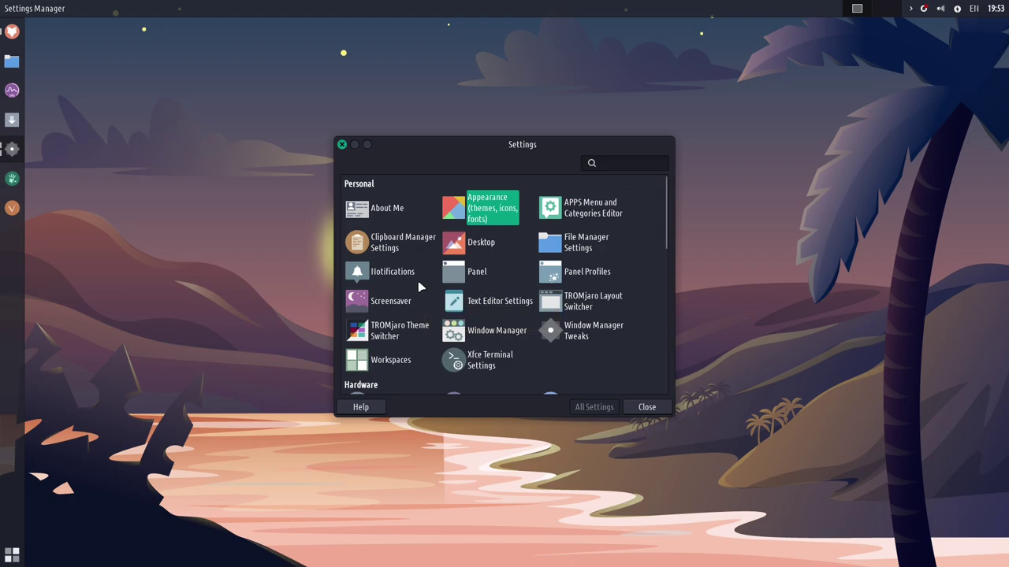
scroll(419, 283, "down", 12)
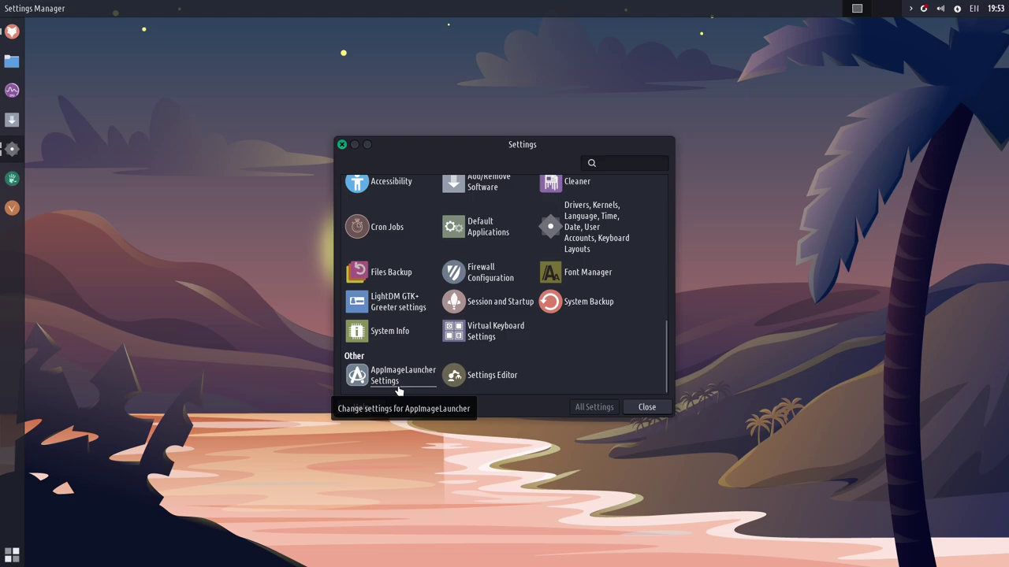
scroll(398, 384, "up", 3)
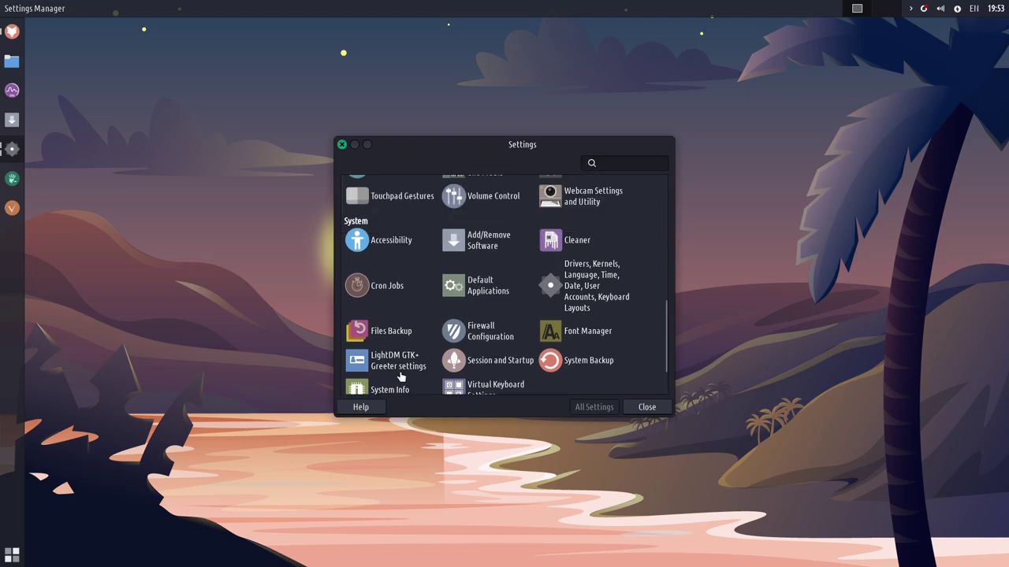
scroll(396, 381, "up", 1)
scroll(399, 376, "up", 2)
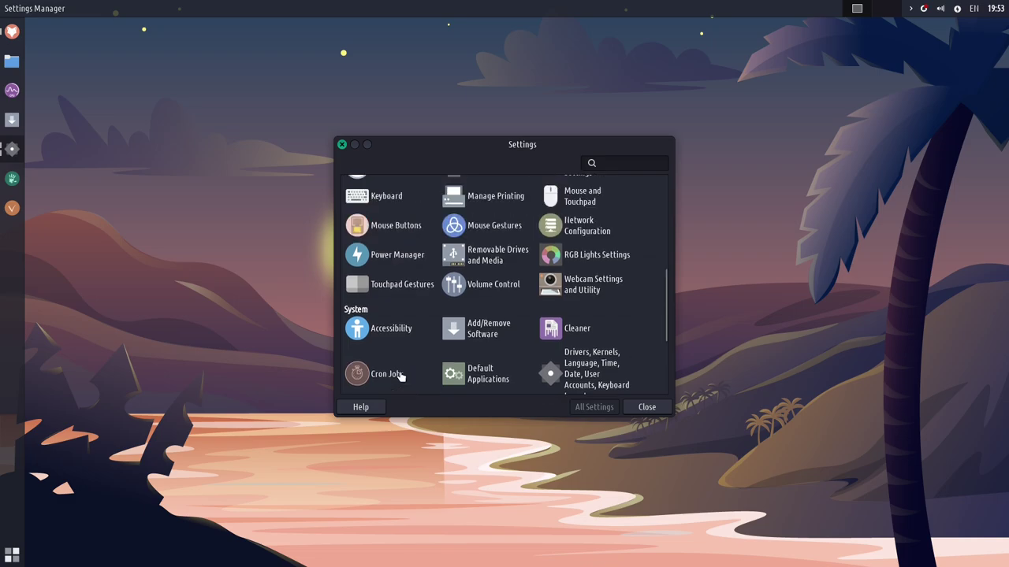
left_click(597, 329)
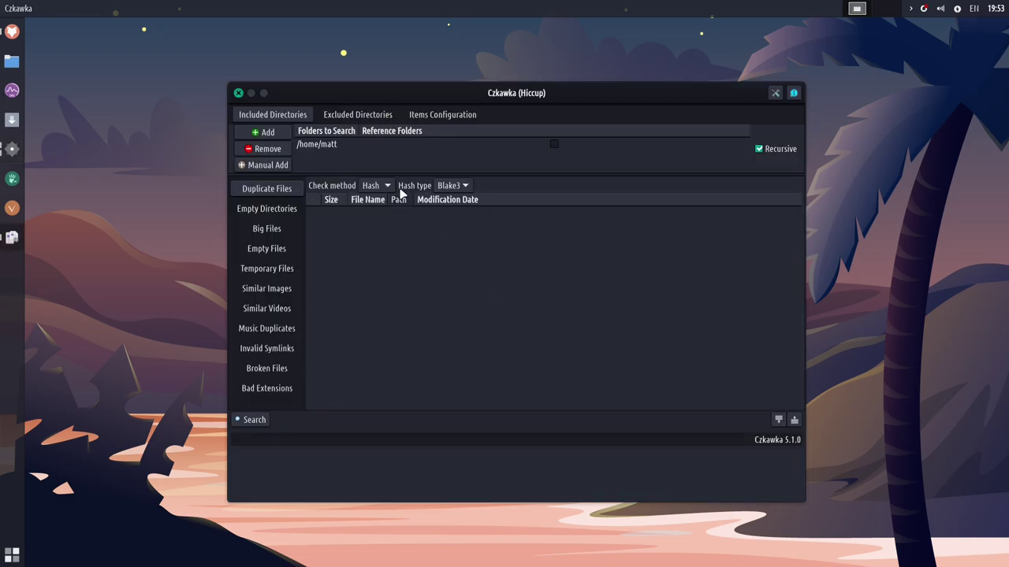
left_click_drag(487, 93, 305, 101)
left_click(106, 100)
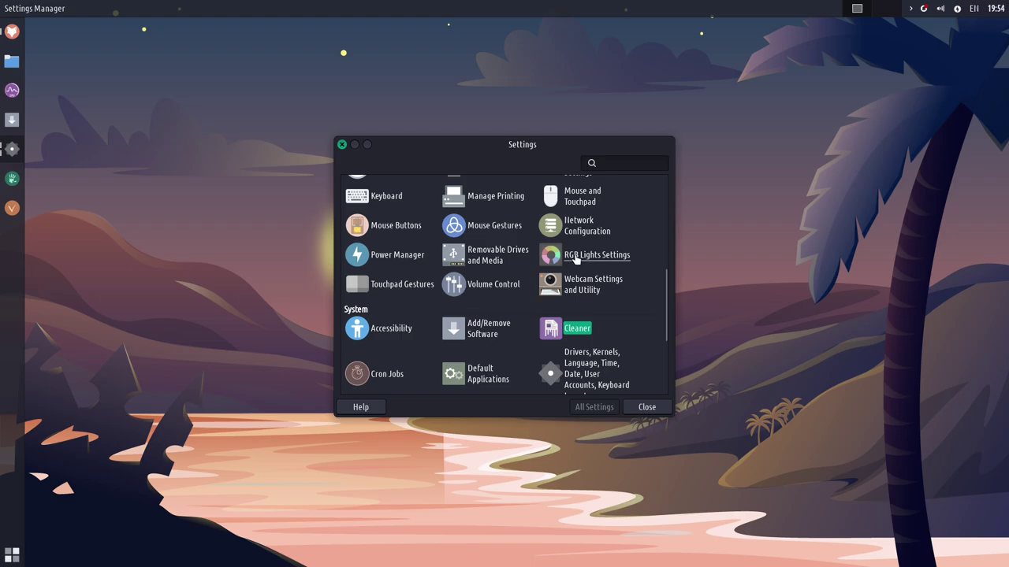
scroll(575, 260, "up", 2)
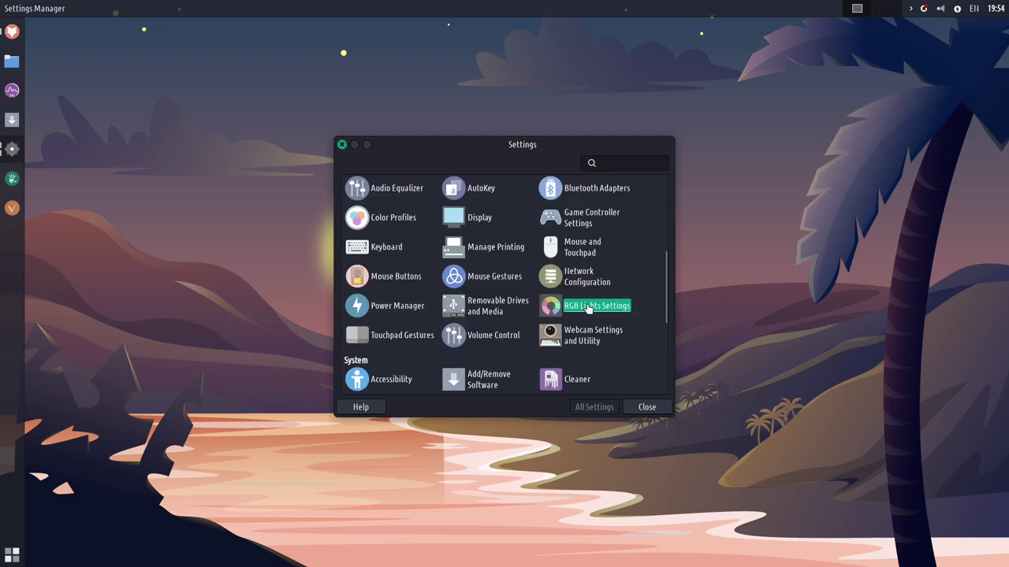
left_click(587, 309)
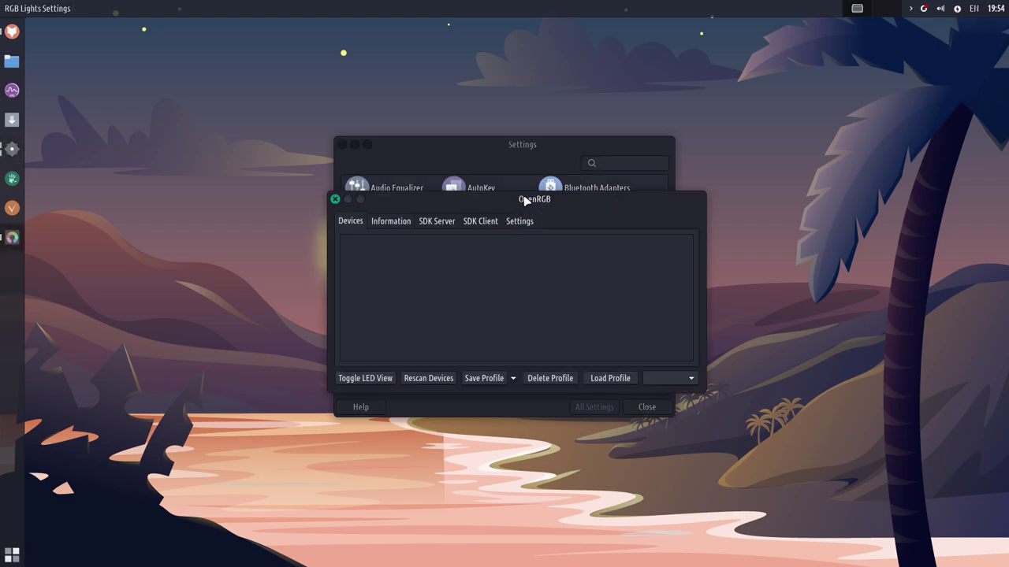
left_click_drag(526, 201, 622, 192)
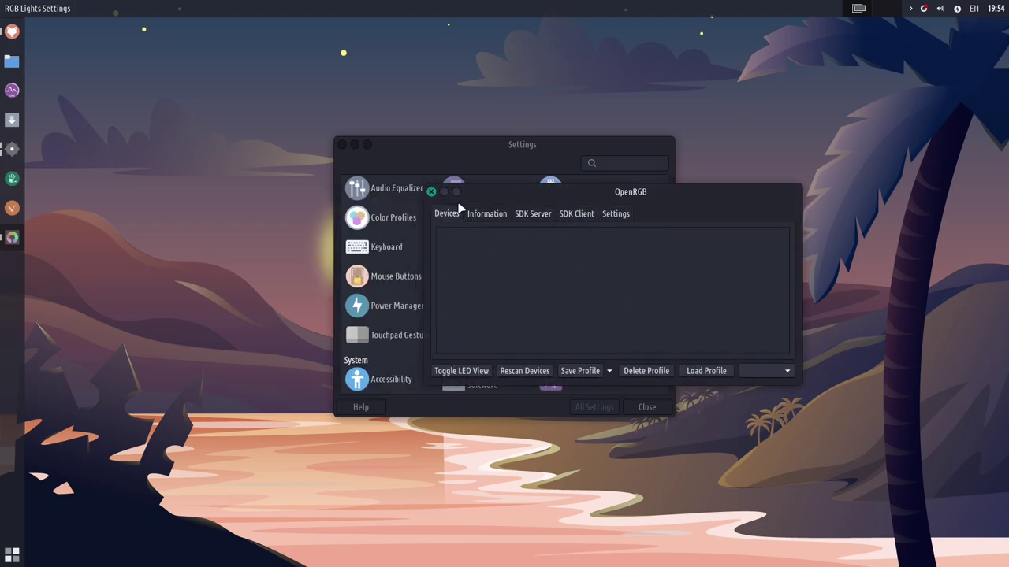
left_click(431, 192)
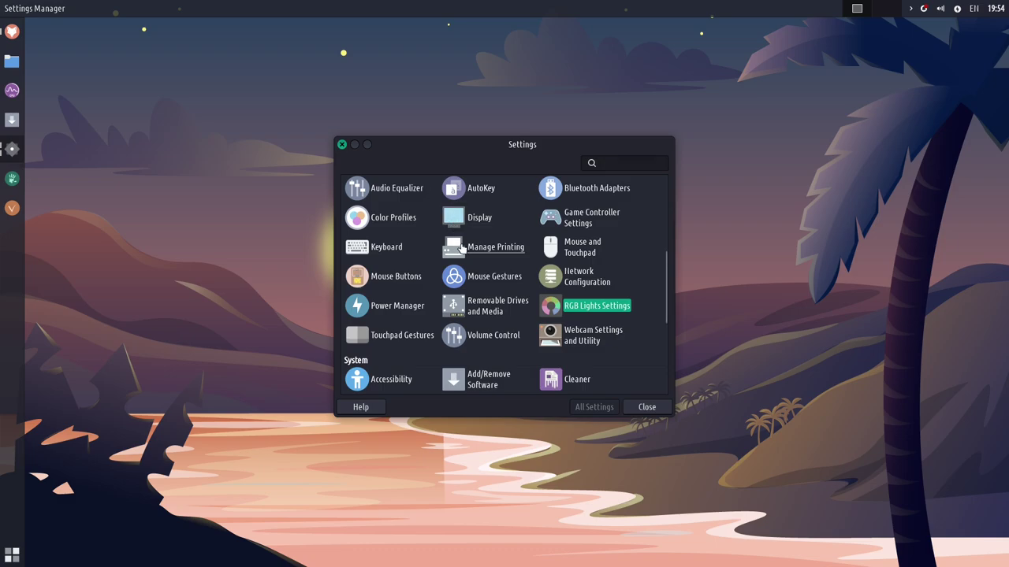
left_click(487, 277)
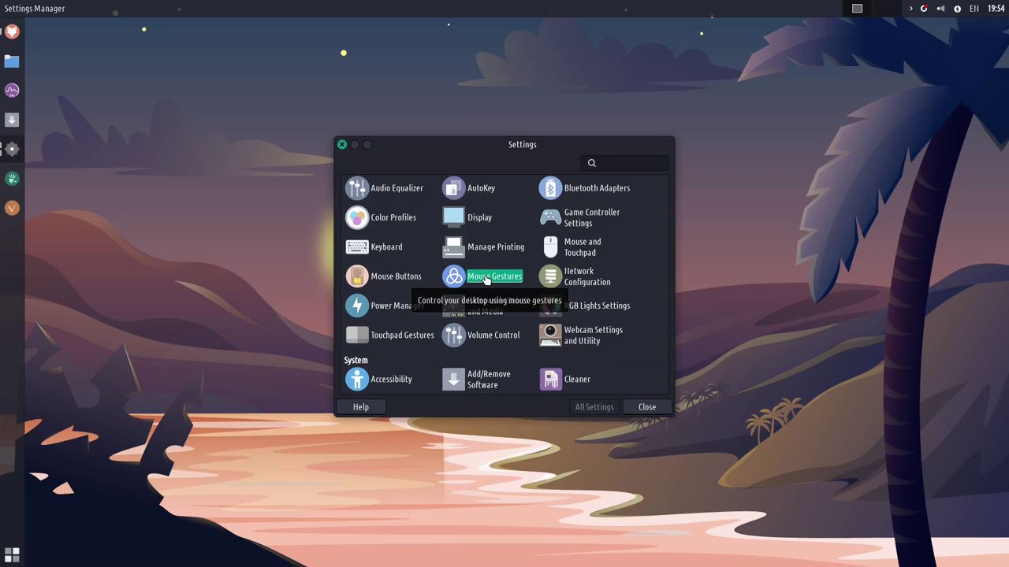
scroll(487, 279, "down", 4)
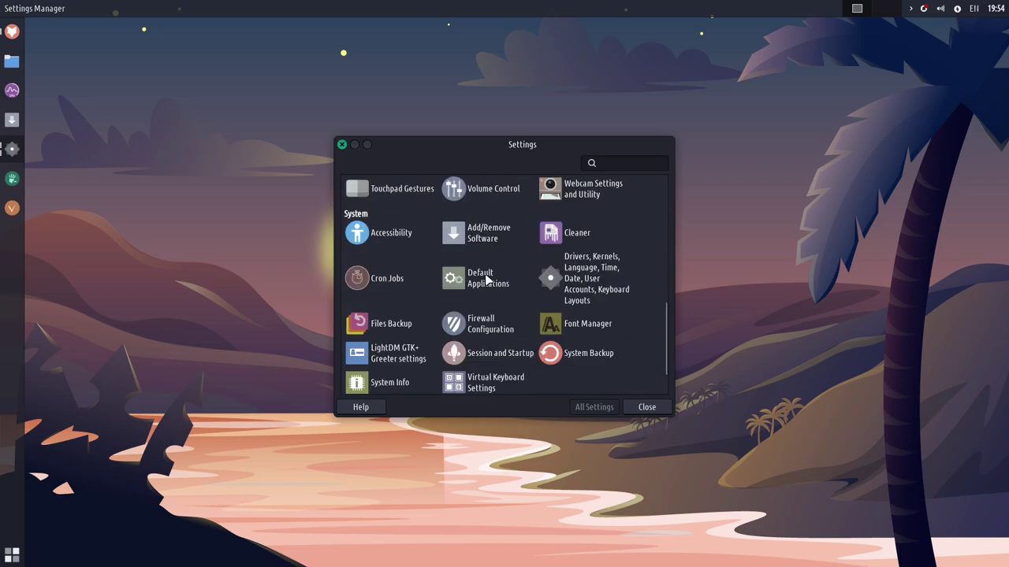
left_click(386, 278)
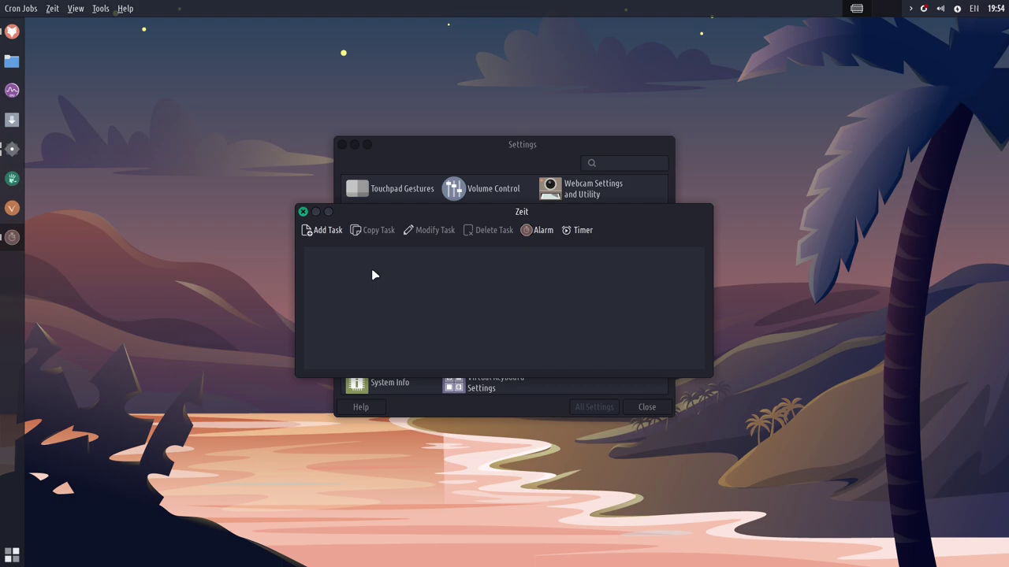
left_click(302, 212)
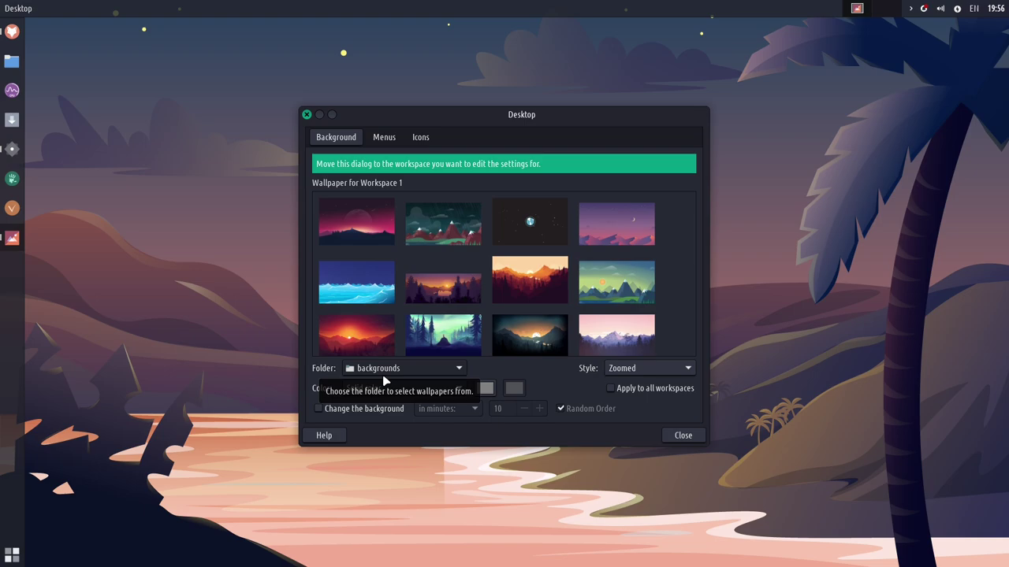
Step: Preview the torii gate, sunset mountain and night lake images as wallpaper
scroll(549, 272, "down", 5)
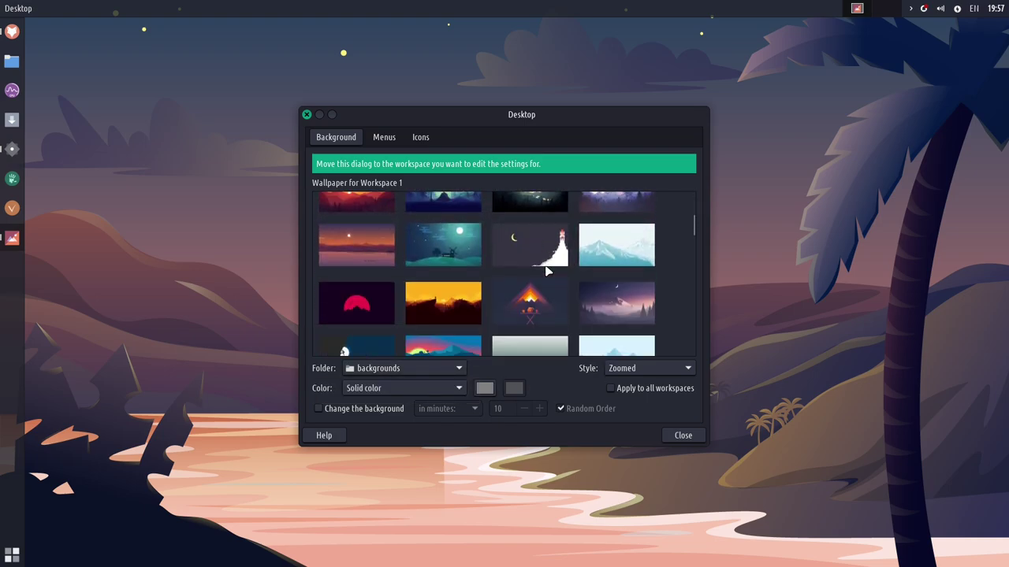
scroll(549, 272, "down", 4)
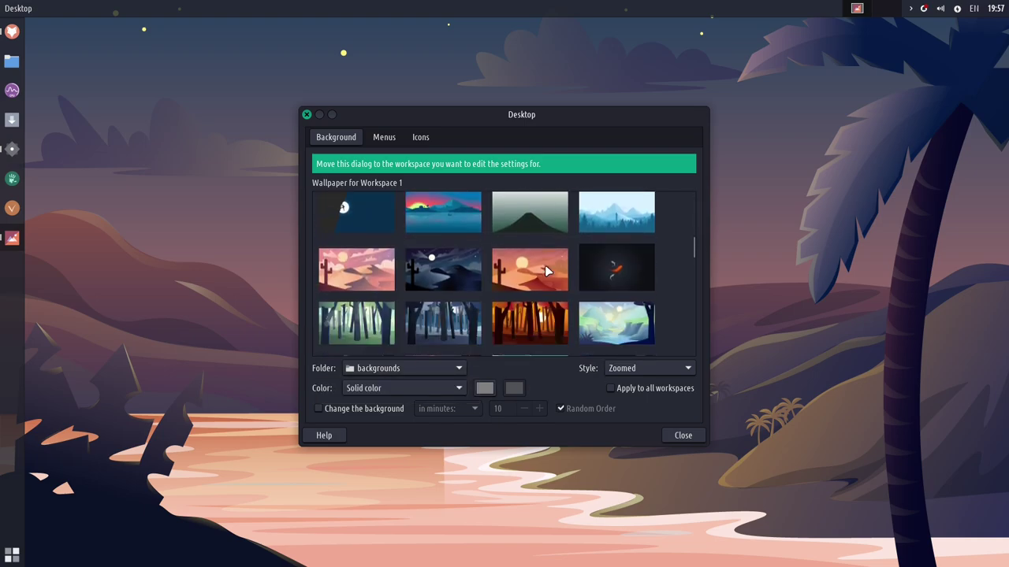
scroll(550, 271, "down", 1)
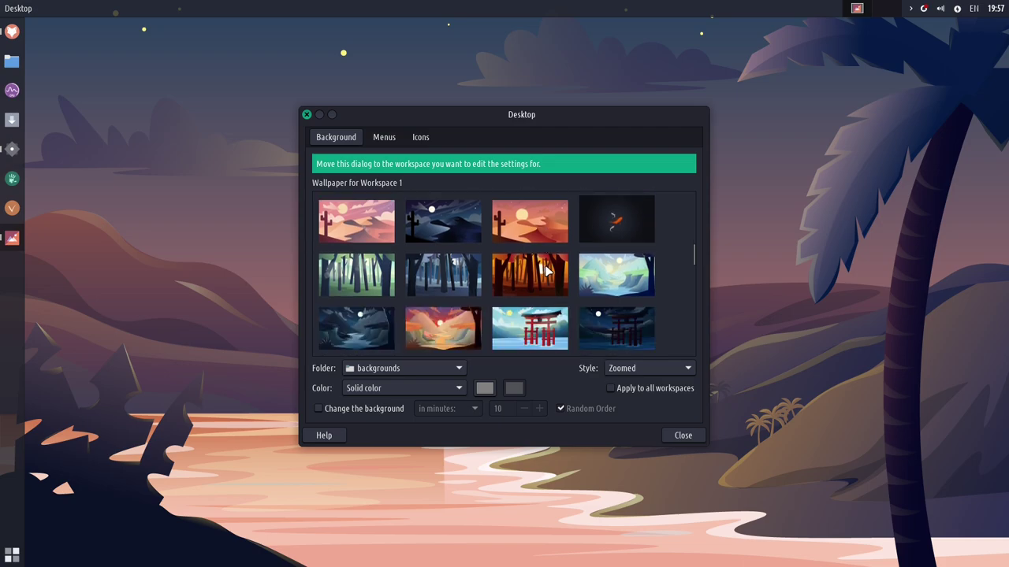
left_click(448, 236)
left_click(539, 329)
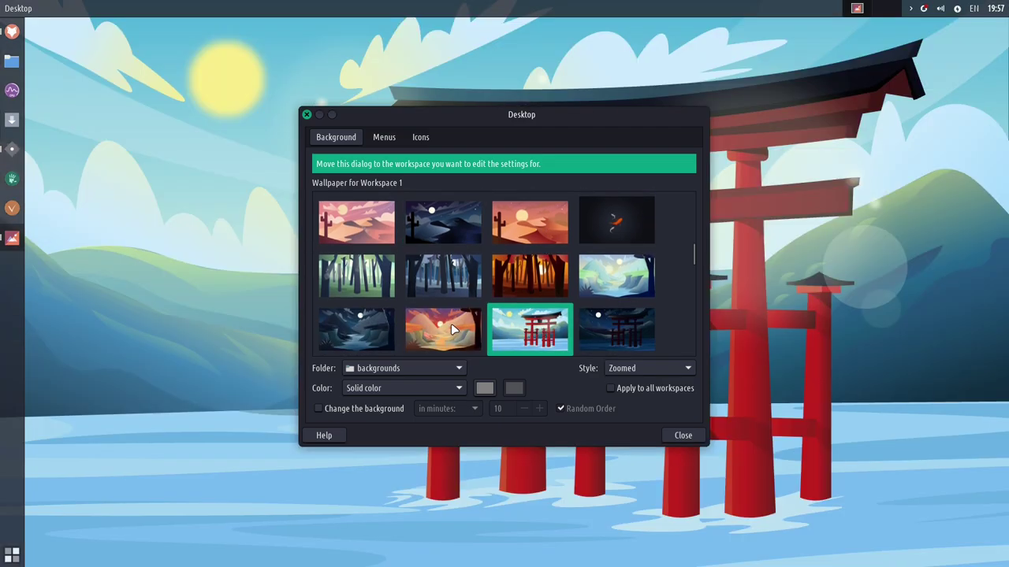
left_click(612, 339)
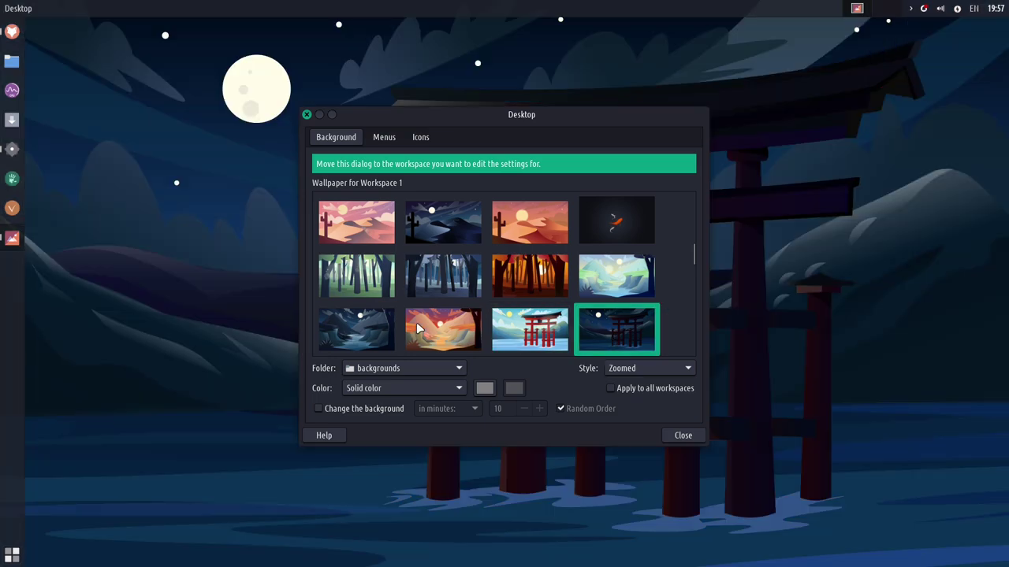
left_click(432, 326)
left_click(367, 327)
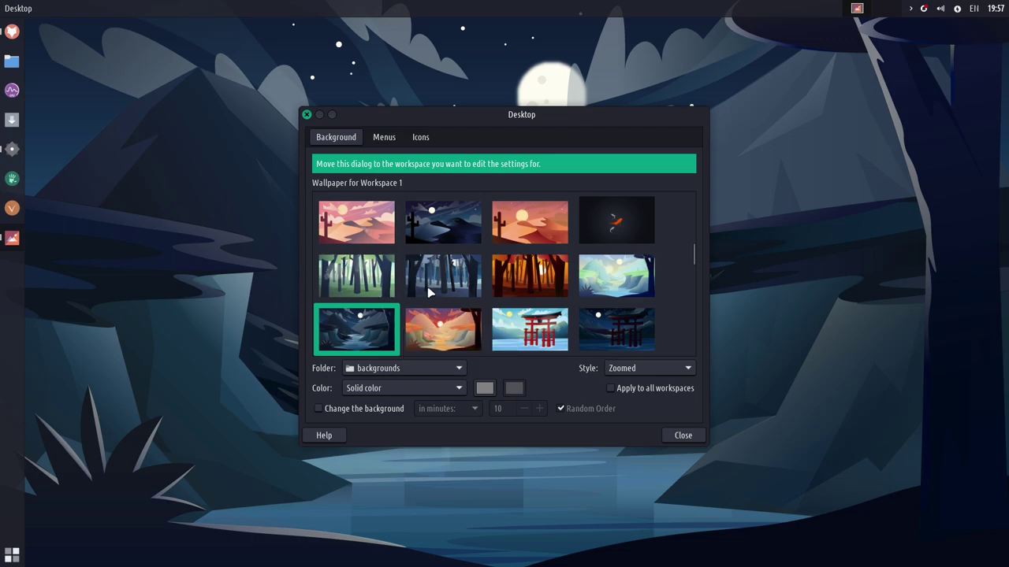
Step: Try the mountain, forest and bear-and-deer wallpapers, ending on the planets-around-a-sun illustration
scroll(484, 268, "down", 1)
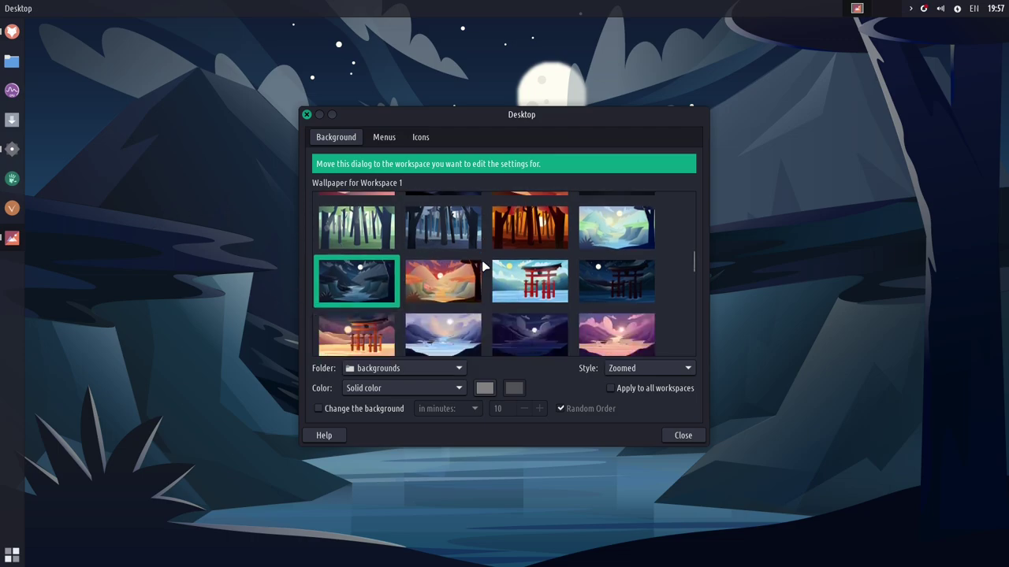
scroll(484, 268, "down", 2)
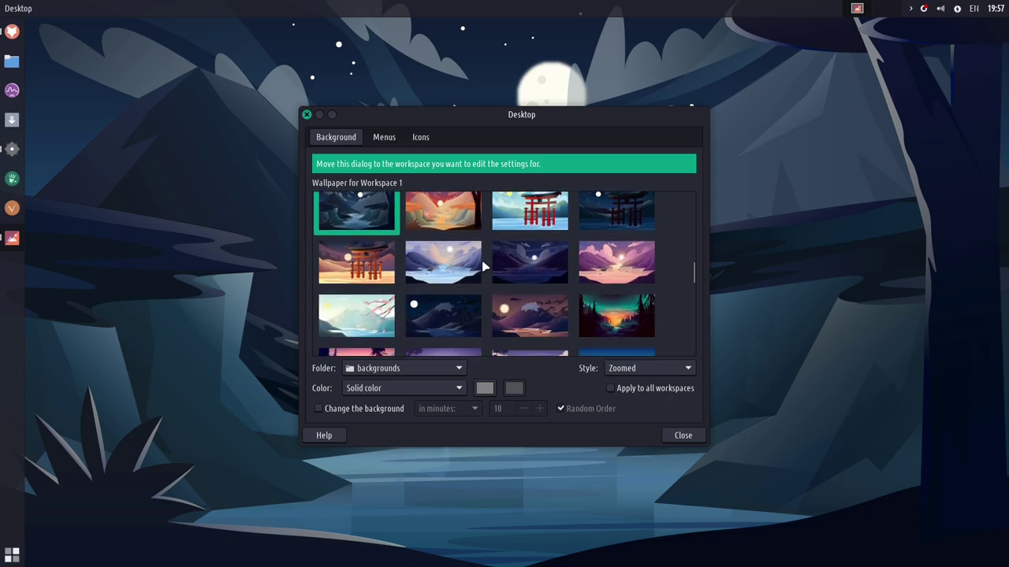
left_click(550, 266)
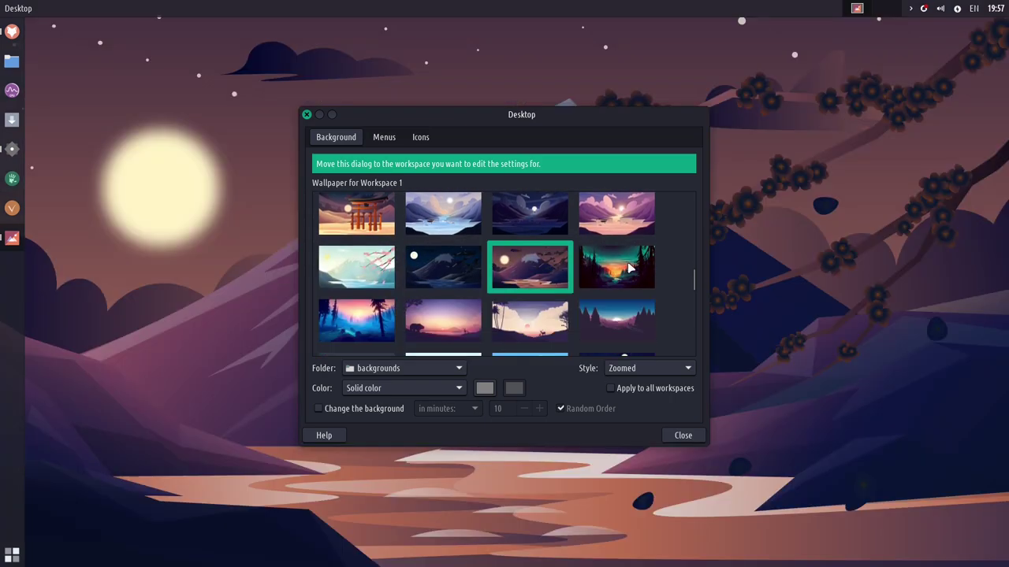
left_click(623, 268)
left_click(345, 323)
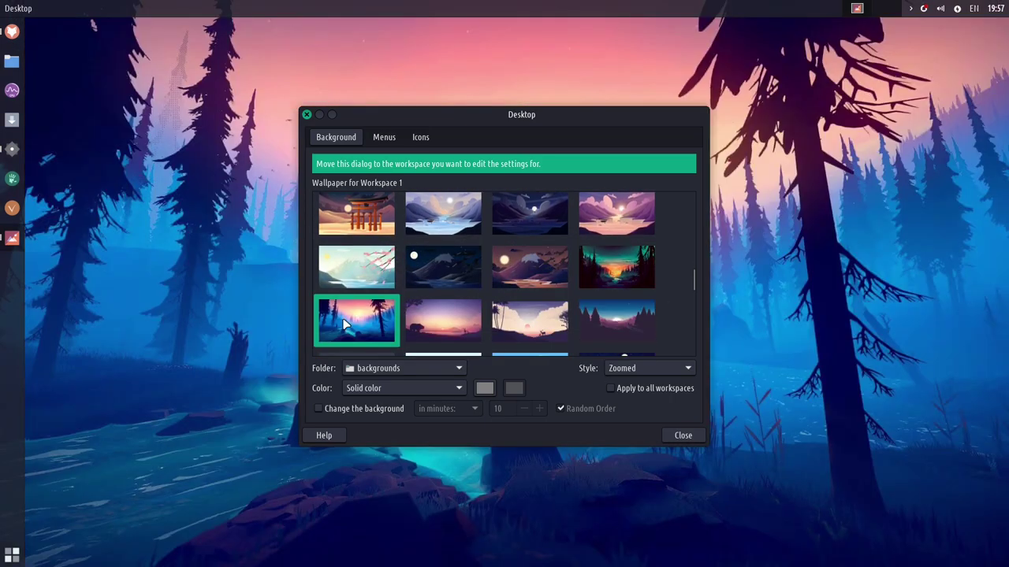
left_click(426, 323)
scroll(440, 324, "down", 1)
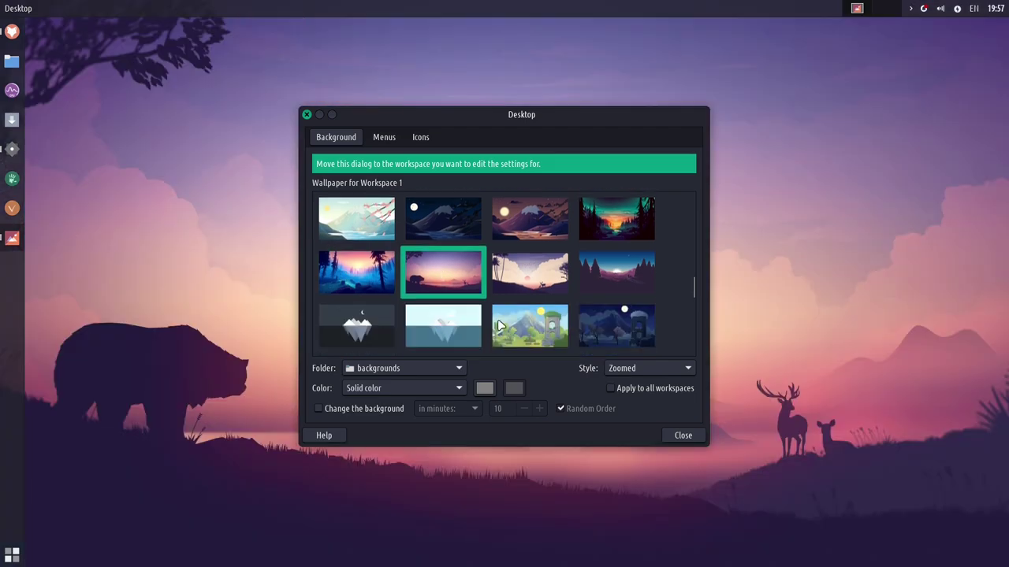
scroll(536, 323, "down", 2)
left_click(626, 295)
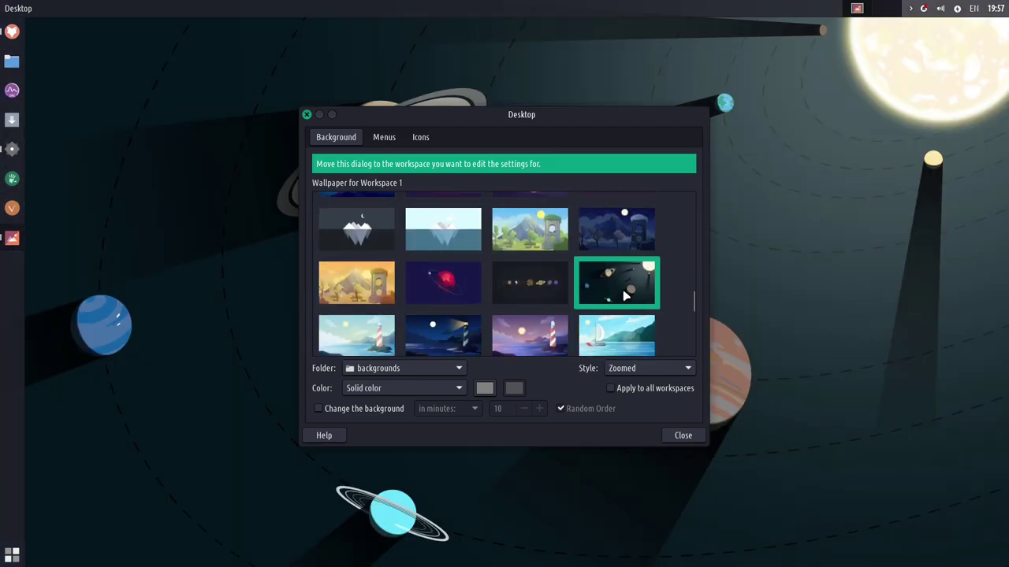
scroll(557, 303, "down", 1)
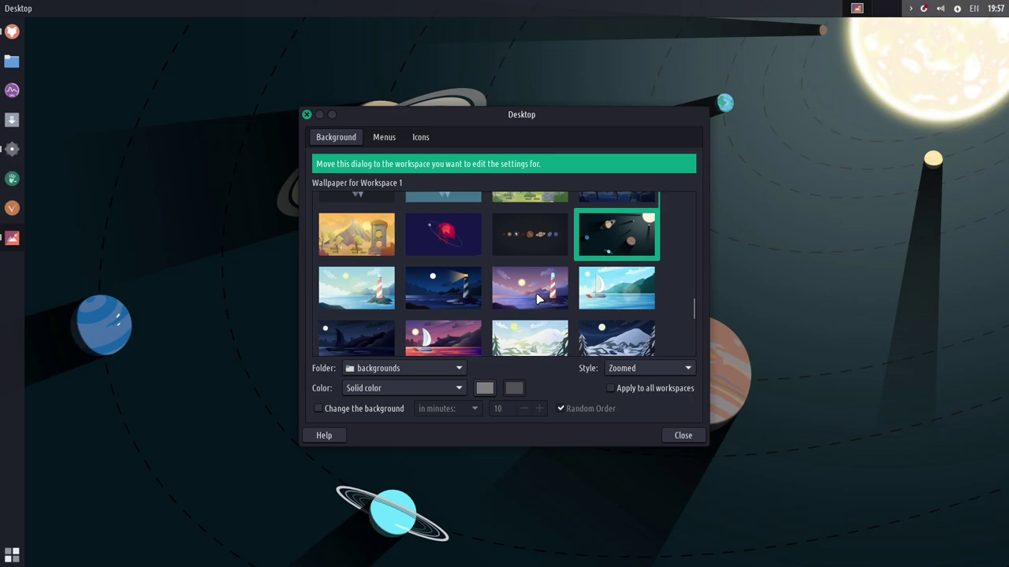
scroll(538, 298, "down", 1)
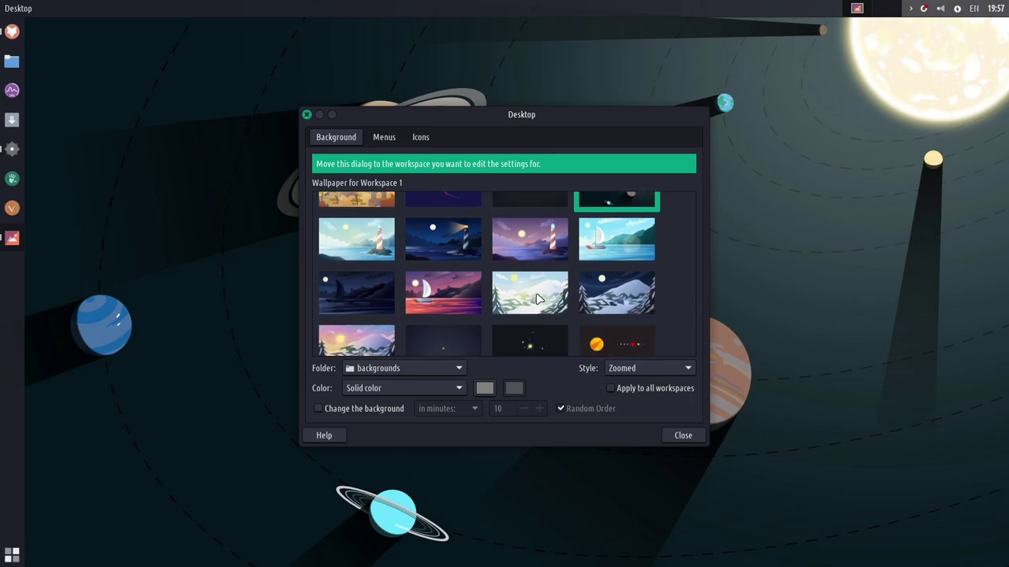
scroll(539, 298, "down", 1)
scroll(538, 298, "down", 1)
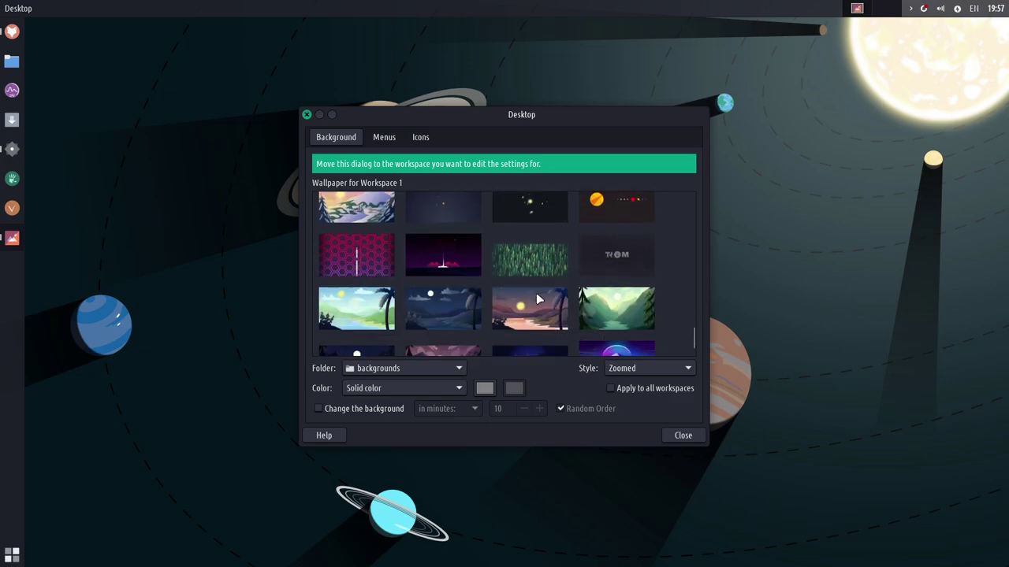
scroll(536, 292, "down", 1)
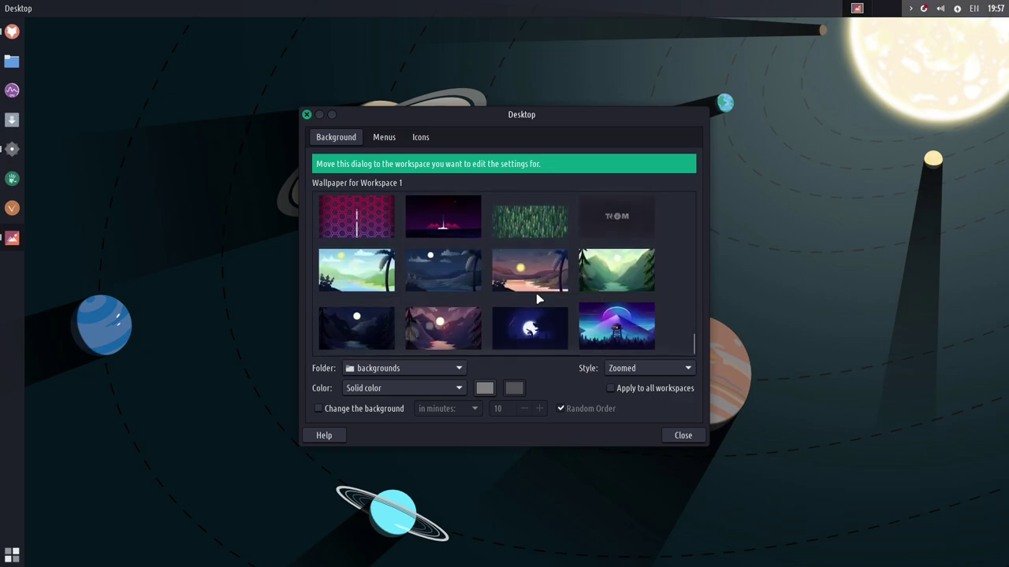
Step: Try the palm beach sunset, then keep the purple mountain valley wallpaper and close Desktop settings
left_click(536, 285)
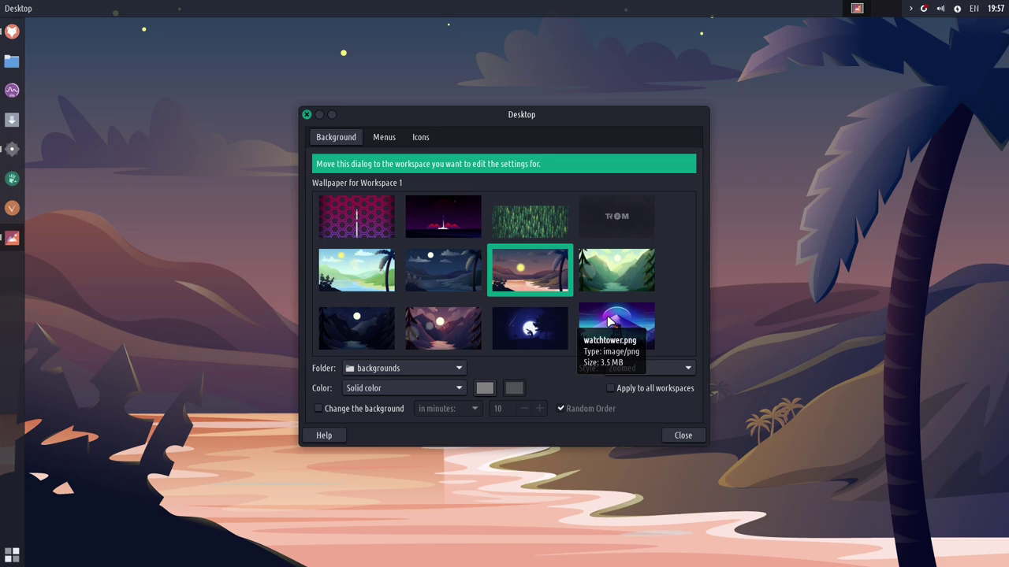
left_click(471, 325)
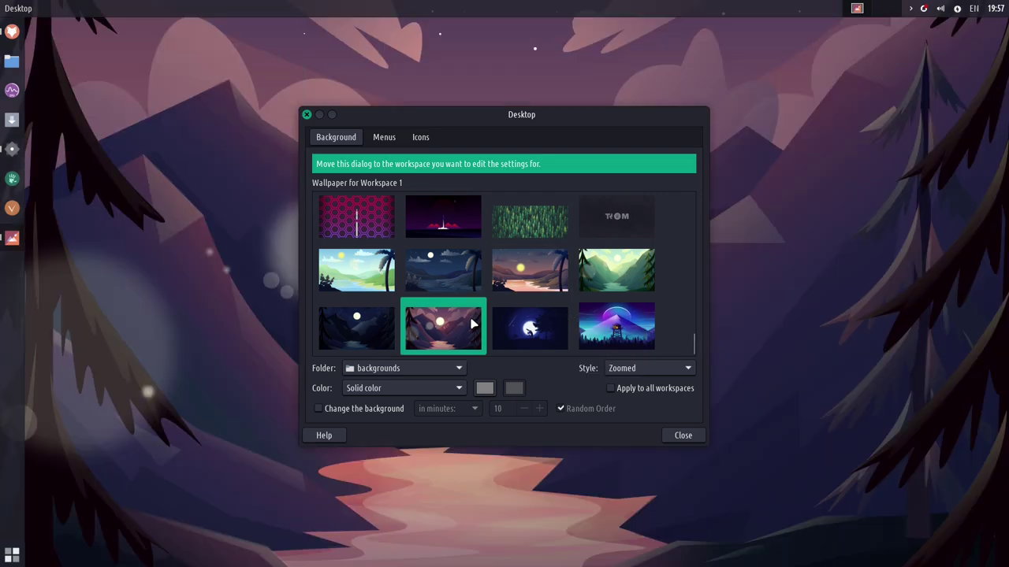
scroll(549, 316, "up", 5)
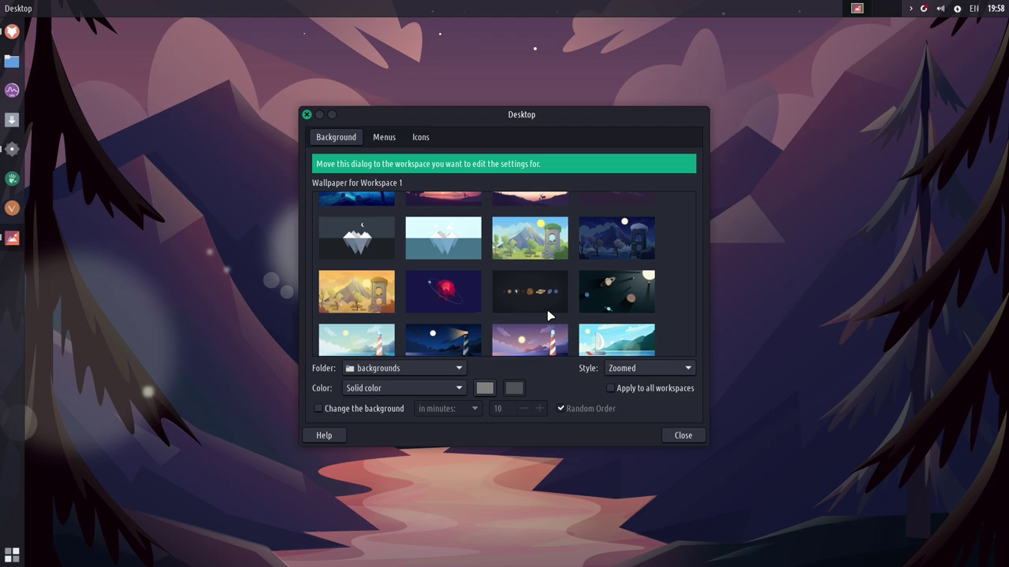
left_click(684, 436)
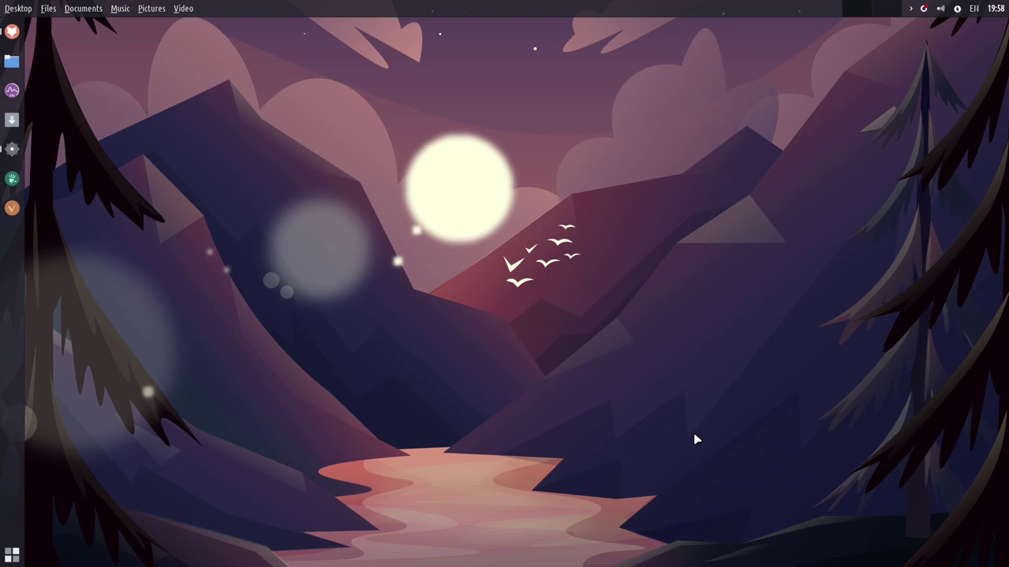
Step: Open a terminal, run uname -a, and highlight MANJARO in the 6.1.12-1-MANJARO kernel line
key("alt+F2")
key("Escape")
key("alt+F2")
key("ctrl+alt+t")
type("uname ")
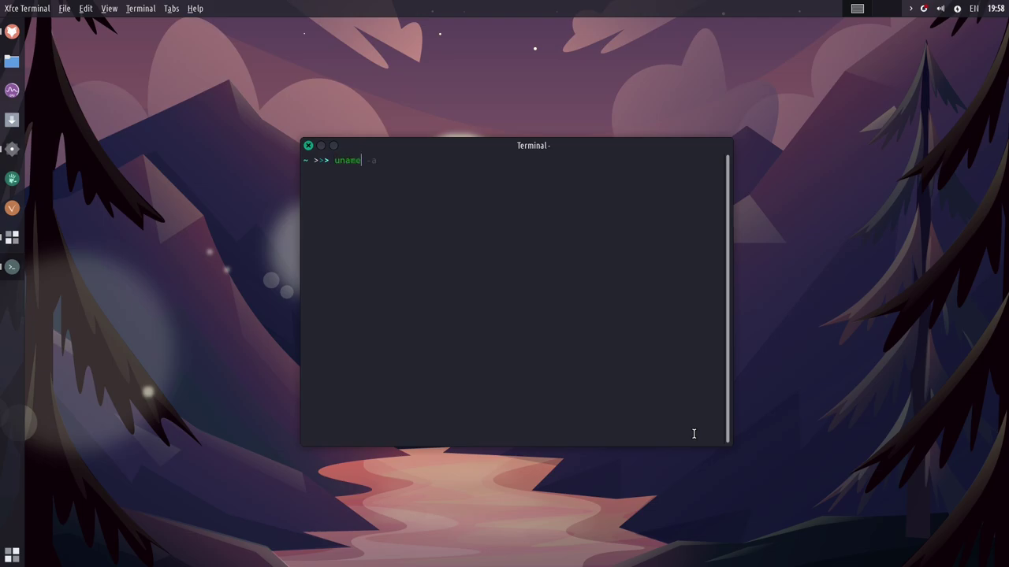
type("-a")
key("Return")
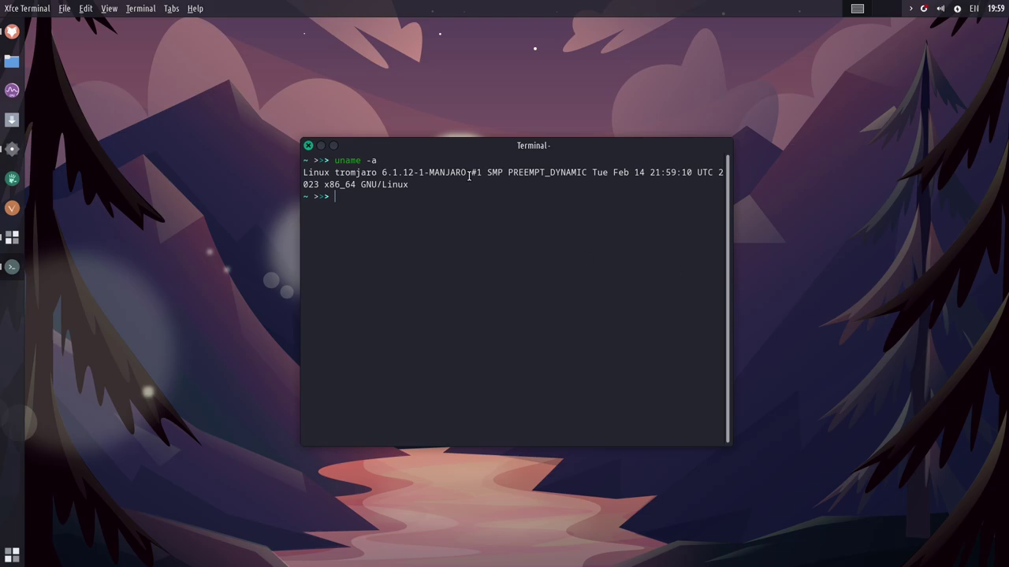
left_click_drag(465, 171, 430, 174)
Step: Run free -m, briefly open Settings and Application Finder, then rerun free -m
type("free")
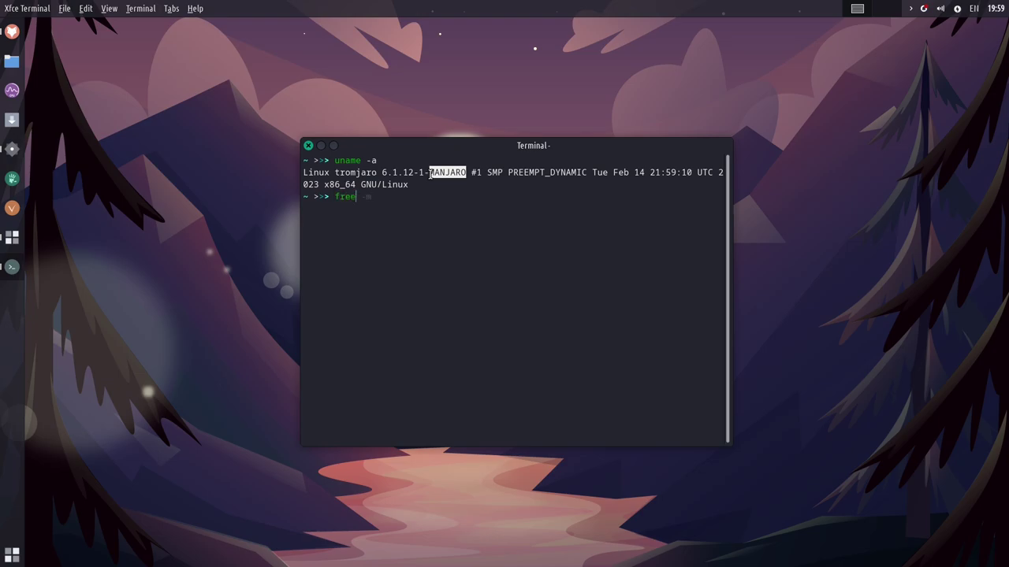
key("Right")
key("Return")
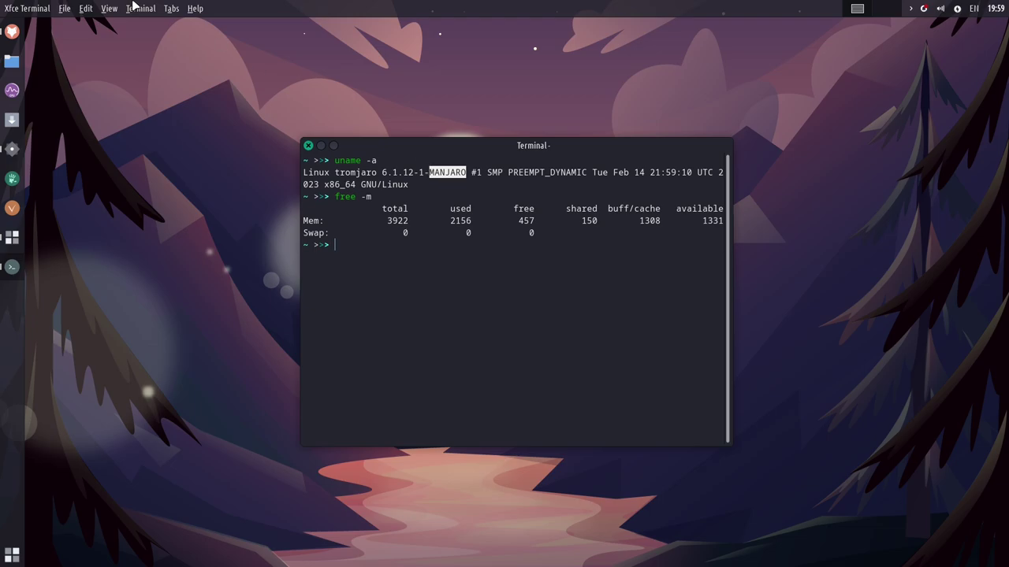
left_click(12, 149)
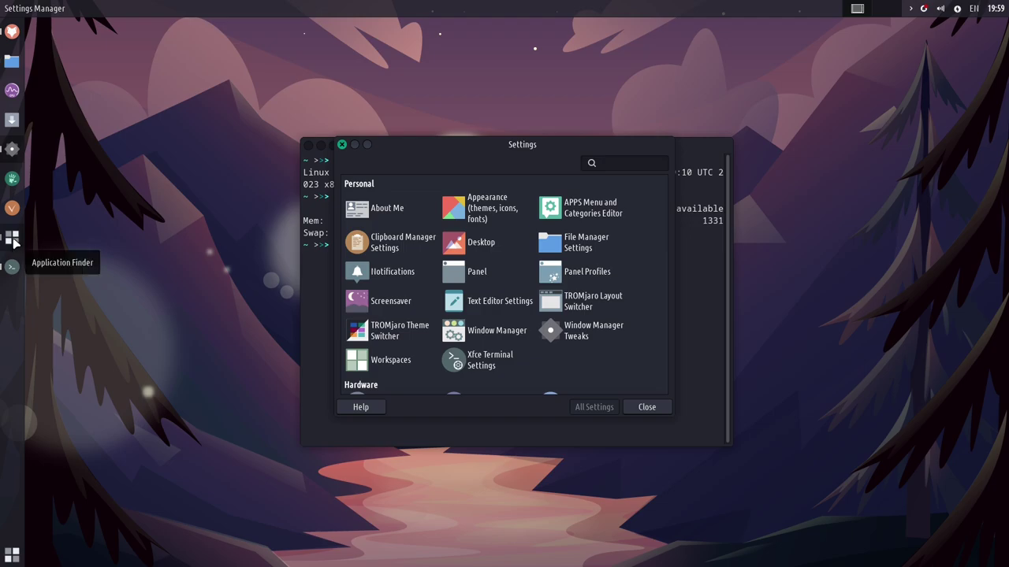
left_click(12, 239)
left_click(348, 240)
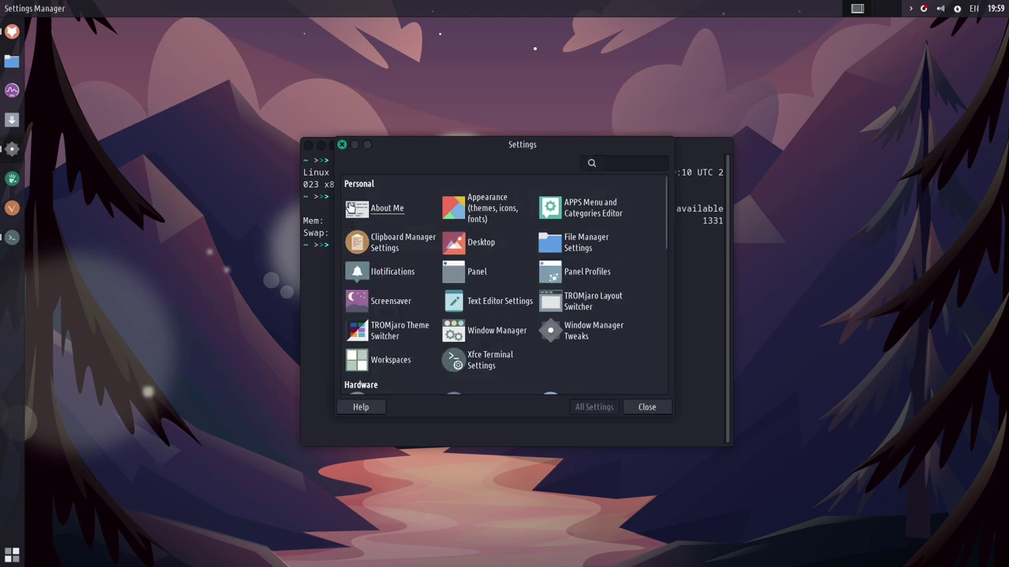
left_click(341, 145)
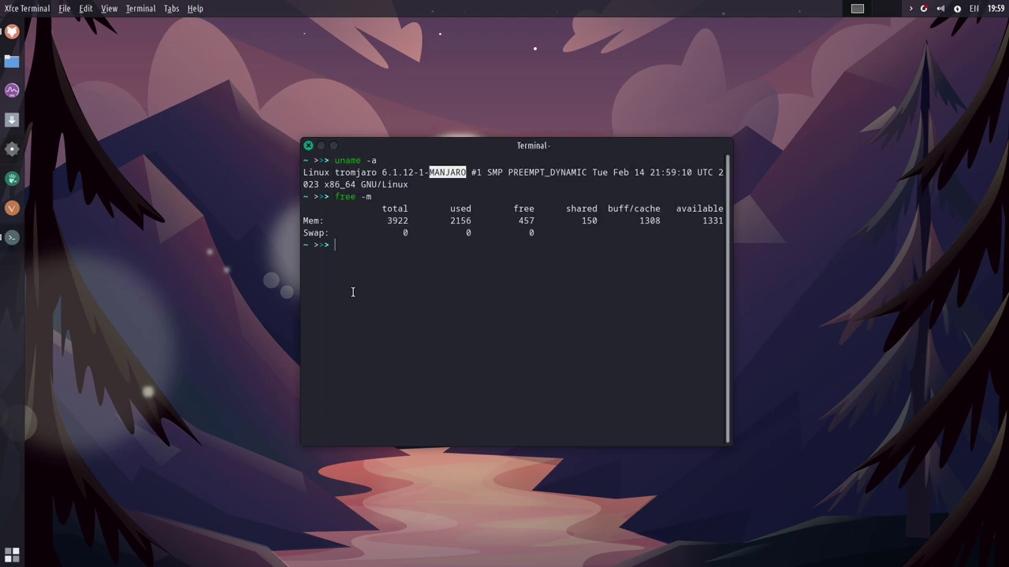
key("Up")
key("Return")
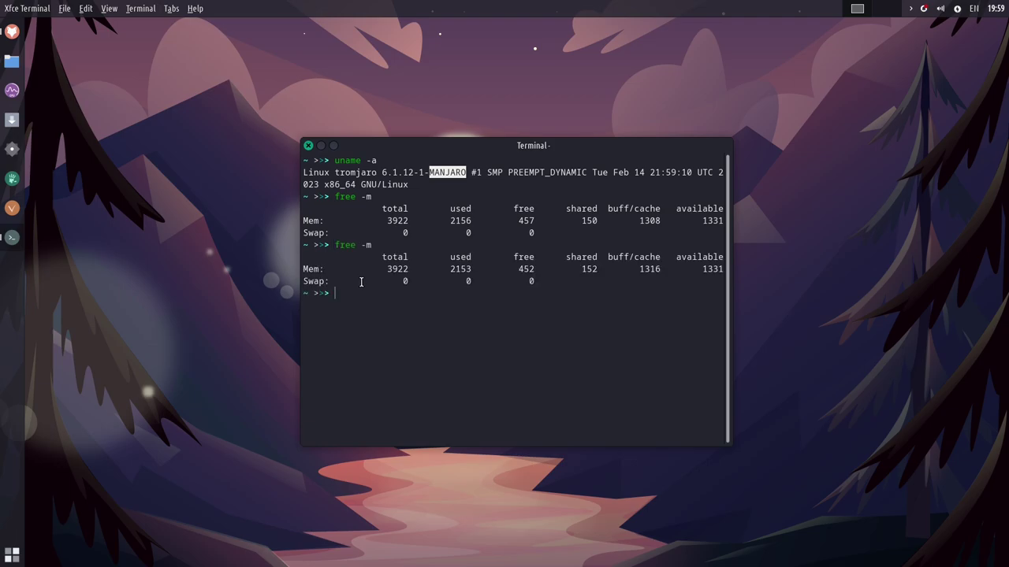
Step: Briefly open and close Firefox, then run free -m a third time to compare memory
left_click(12, 34)
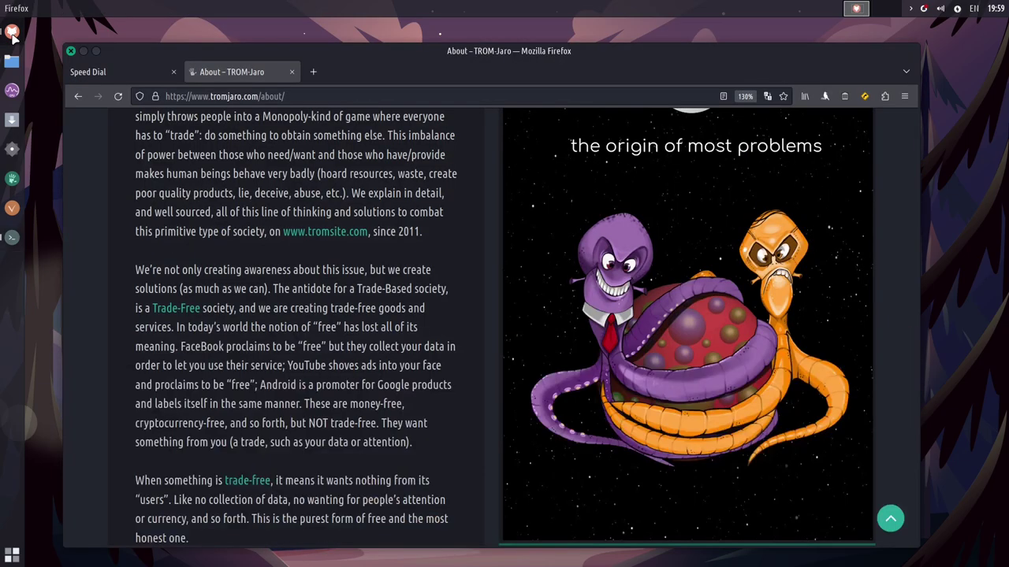
left_click(71, 51)
key("Up")
key("Return")
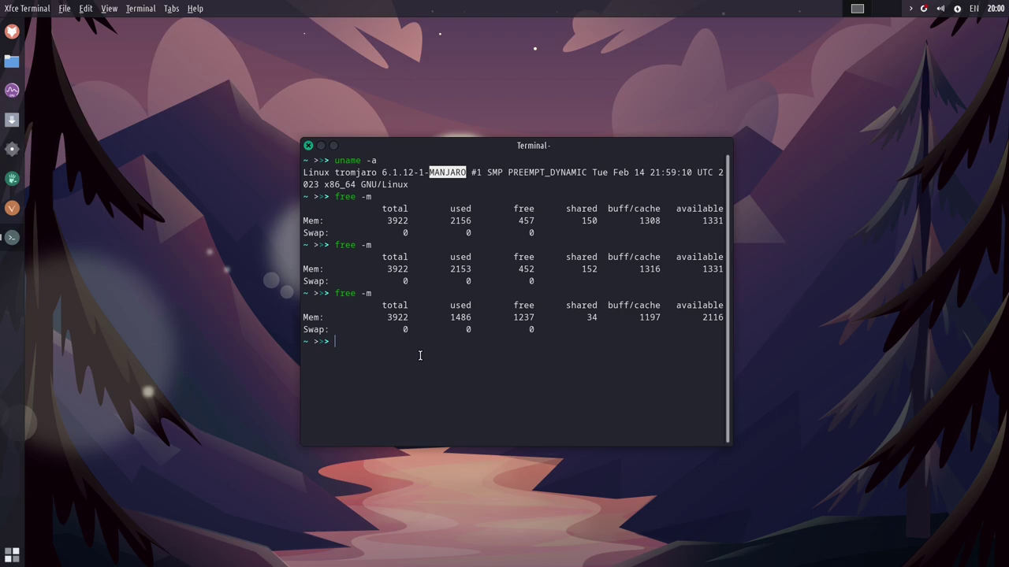
Step: Clear the terminal and list the home folder including hidden files with ls -a
key("ctrl+l")
type("ls -a")
key("Return")
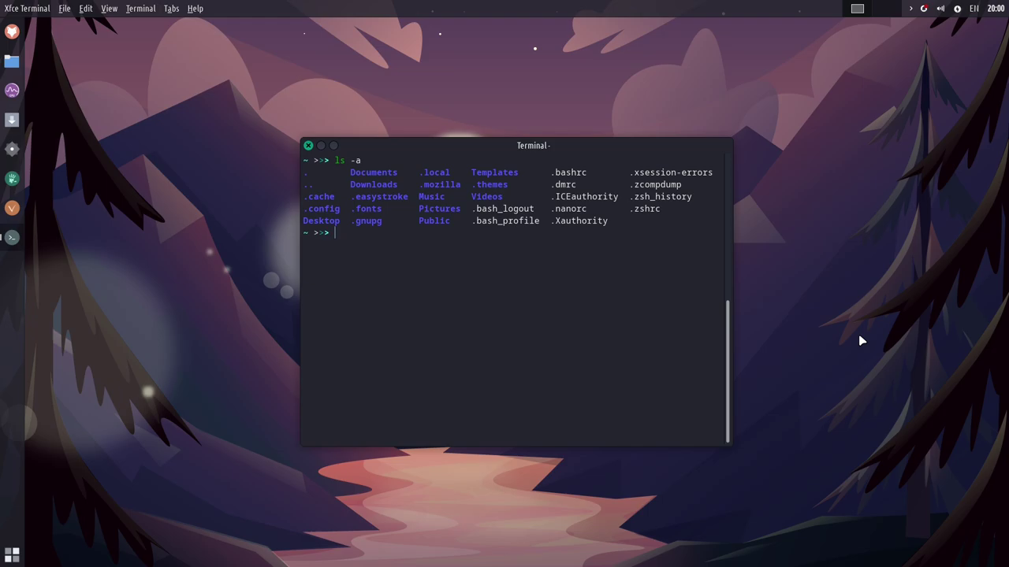
Step: Start a bash shell, exit back to zsh, and close the terminal window
type("bash")
key("Return")
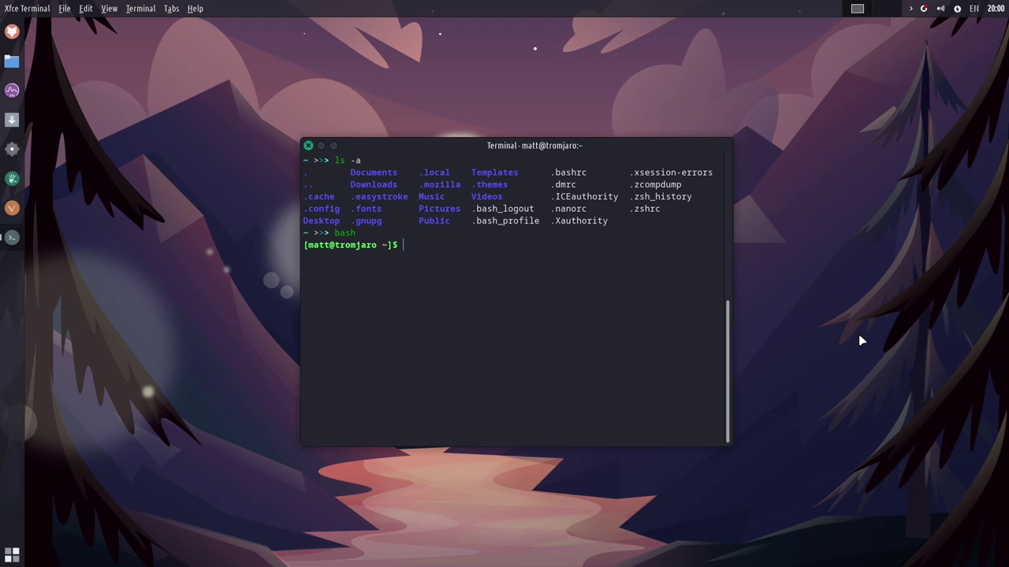
type("exit")
key("Return")
left_click(308, 146)
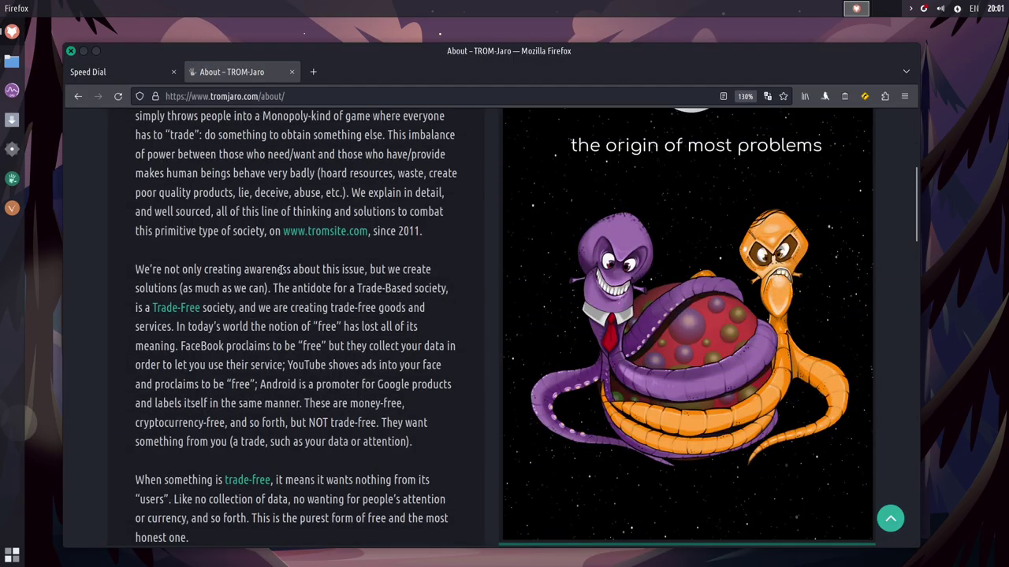
Step: Scroll tromjaro.com/about down to the 'Why customize Manjaro?' section
scroll(284, 275, "down", 3)
scroll(284, 276, "down", 3)
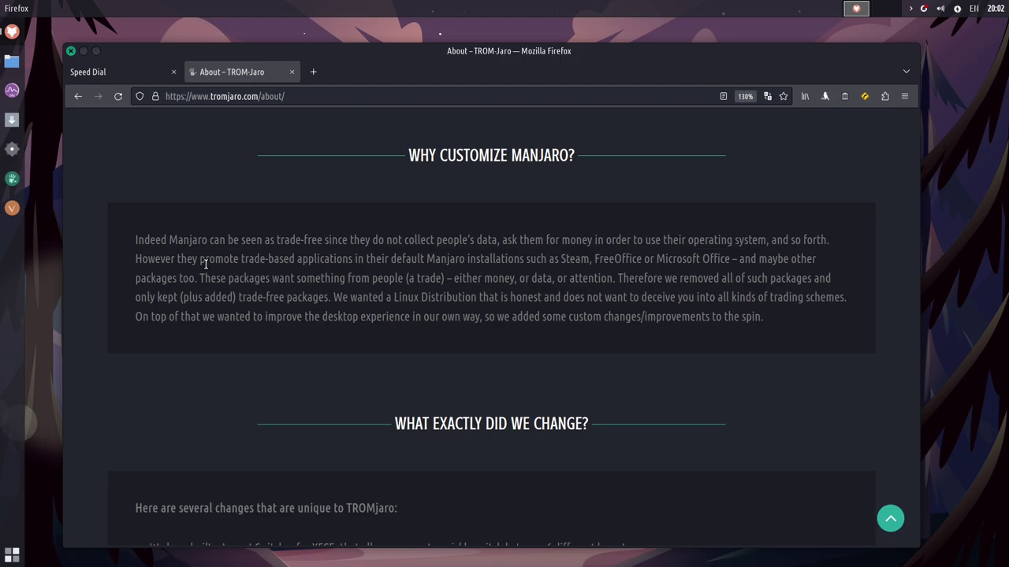
Step: Scroll the About page to the 'What exactly did we change?' bullet list
scroll(237, 293, "down", 5)
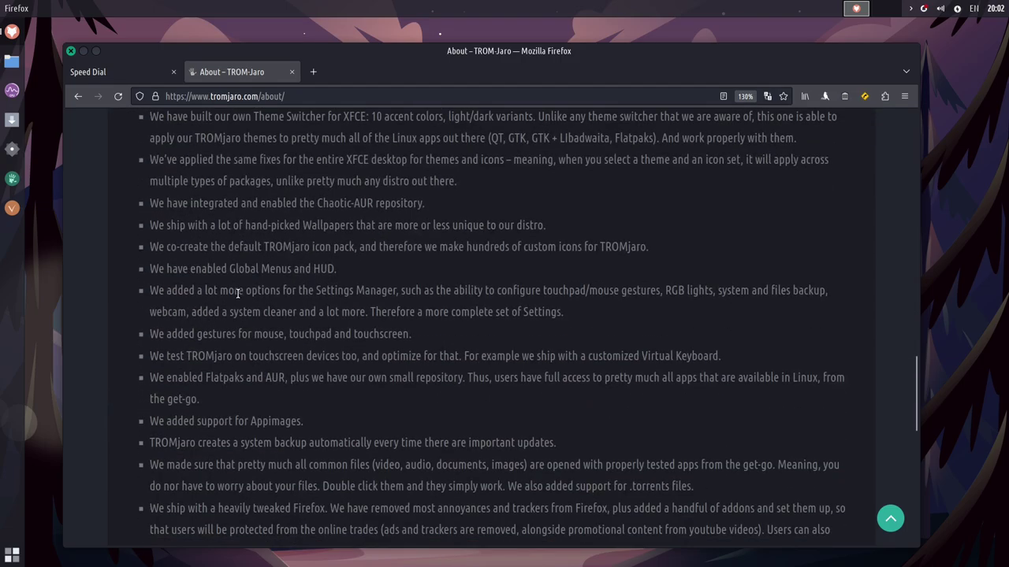
scroll(239, 296, "up", 1)
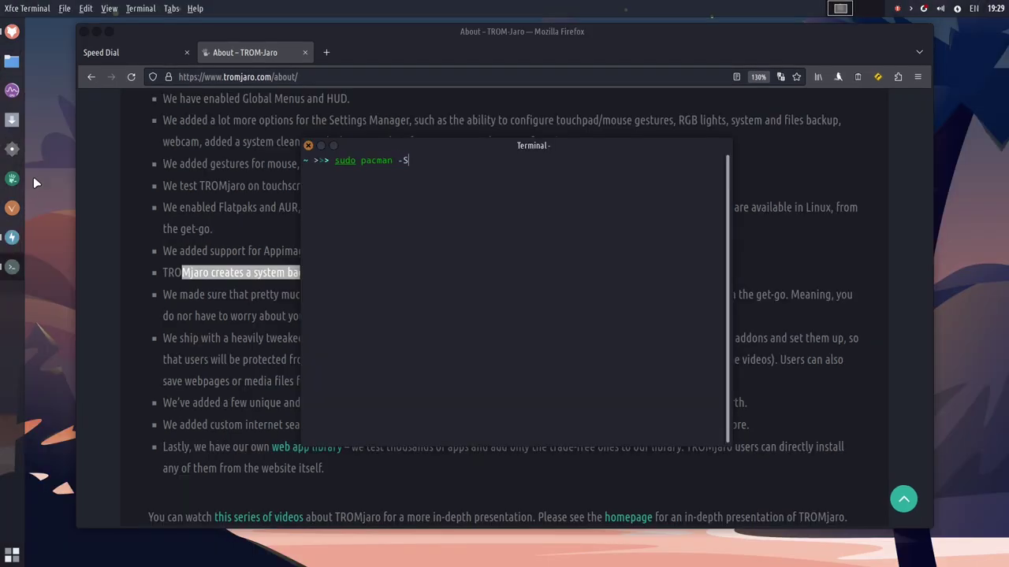
Step: Run sudo pacman -Syyu, then highlight the wallpapers, icon pack and Global Menus bullets
type("yyu")
key("Return")
key("Return")
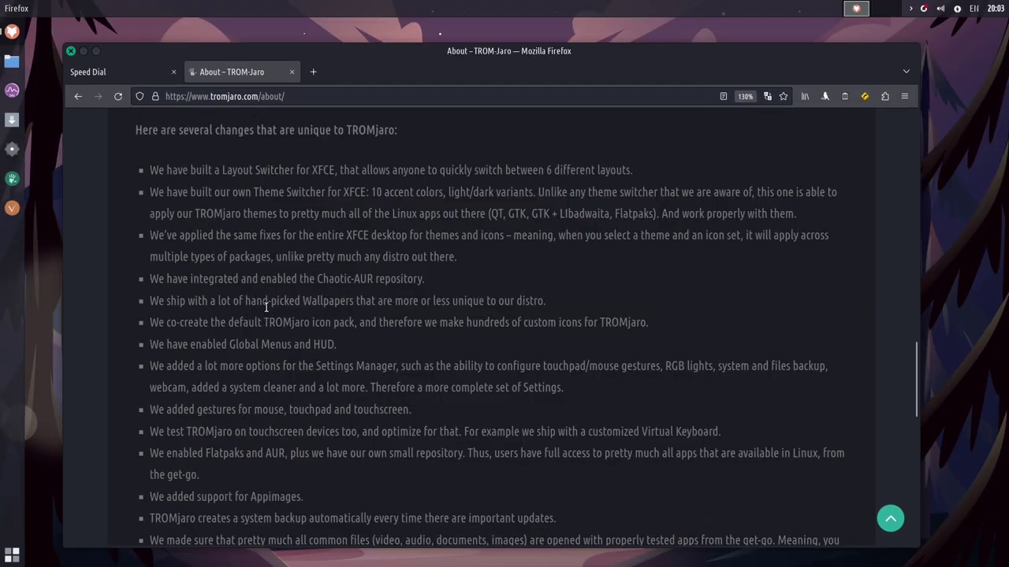
left_click_drag(270, 301, 317, 303)
left_click_drag(239, 323, 356, 324)
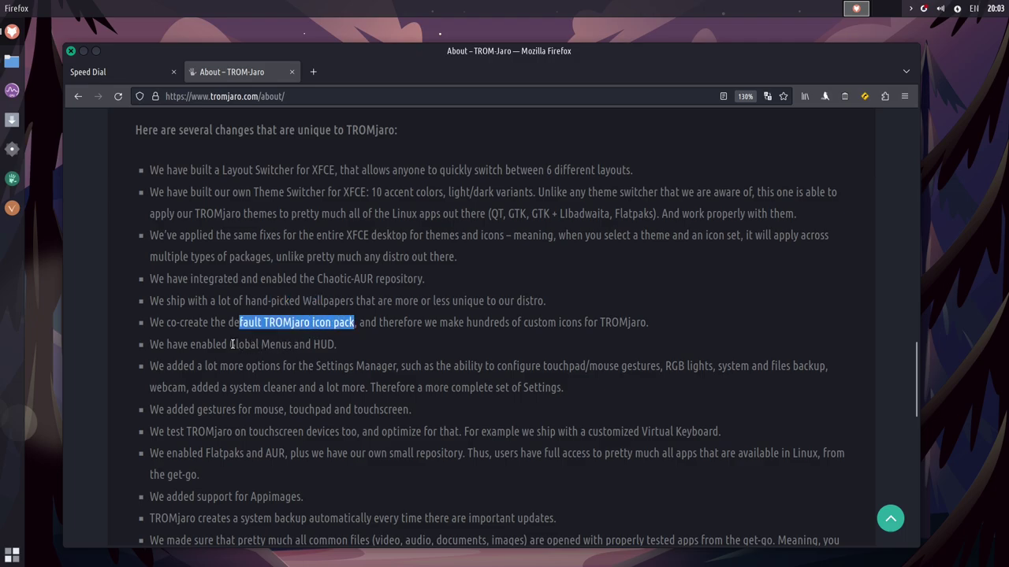
left_click_drag(229, 345, 292, 344)
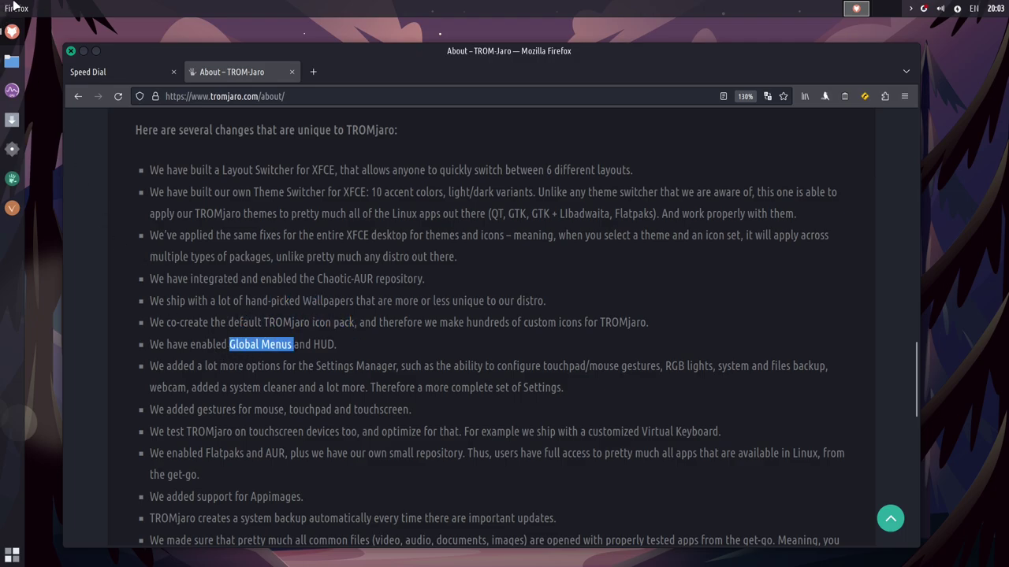
Step: Check Firefox's global menu, then highlight the Settings Manager, mouse gestures, Flatpaks/AUR and Appimages bullets
left_click_drag(149, 45, 144, 34)
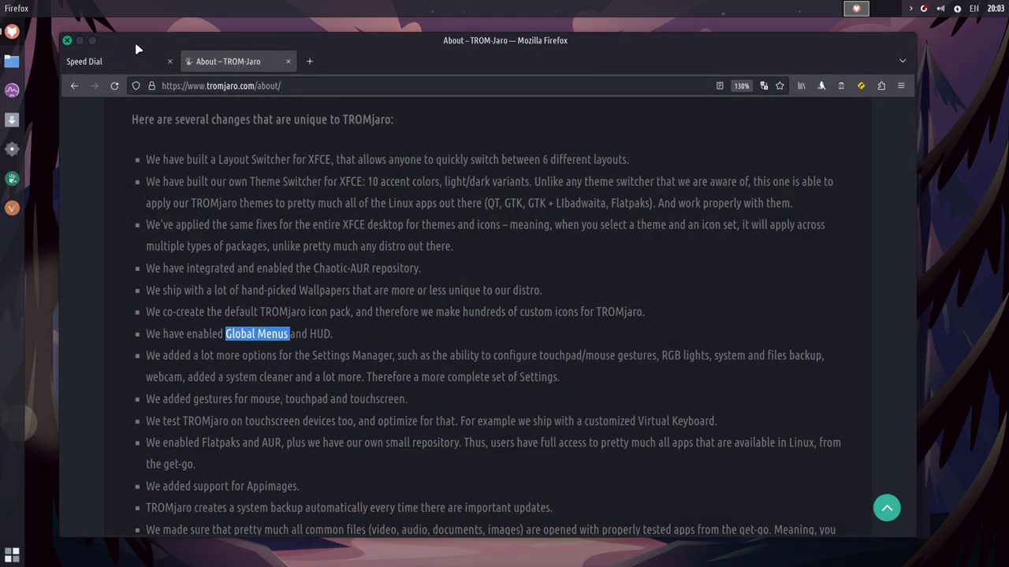
left_click(16, 8)
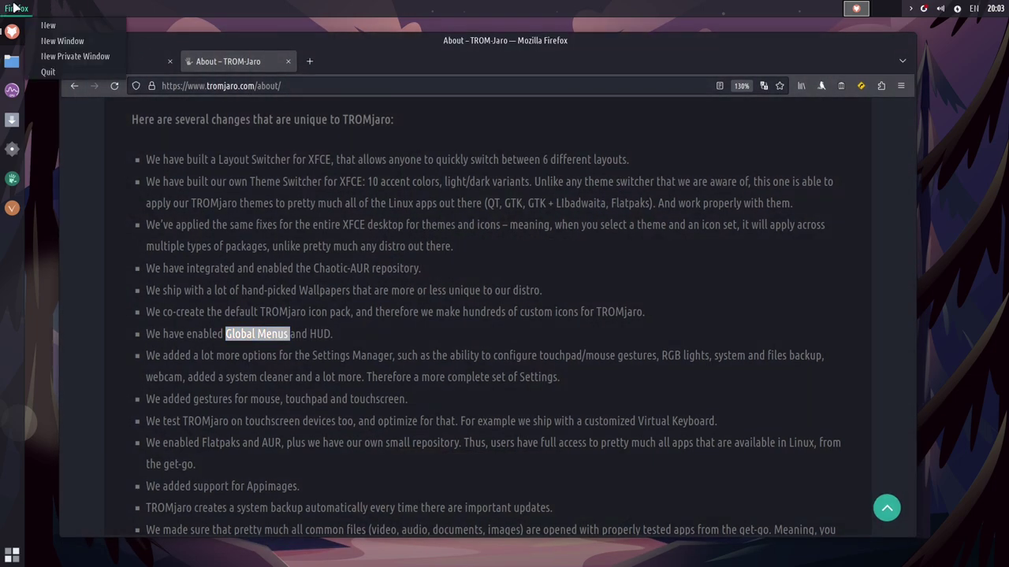
left_click(16, 8)
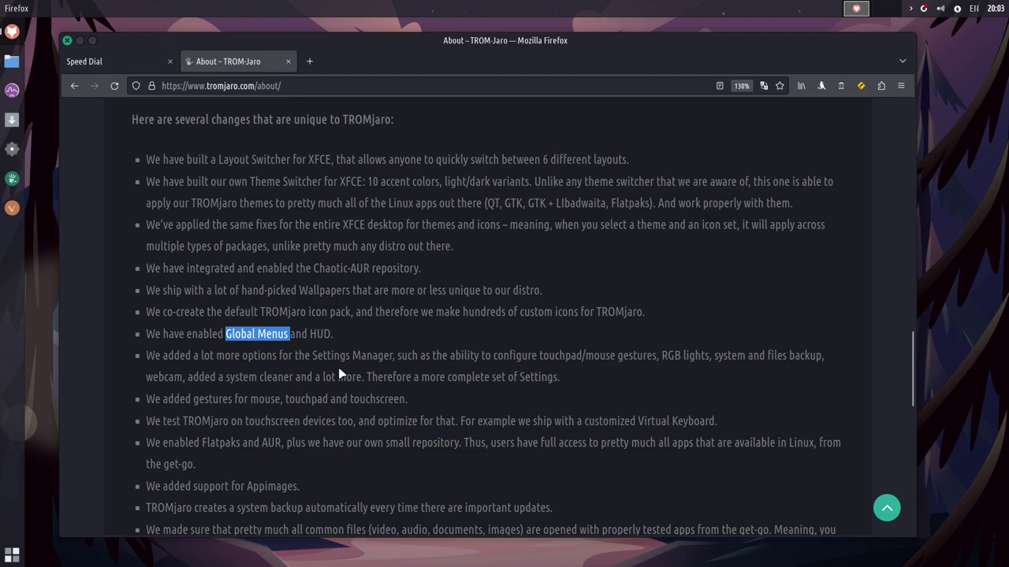
left_click_drag(305, 356, 361, 356)
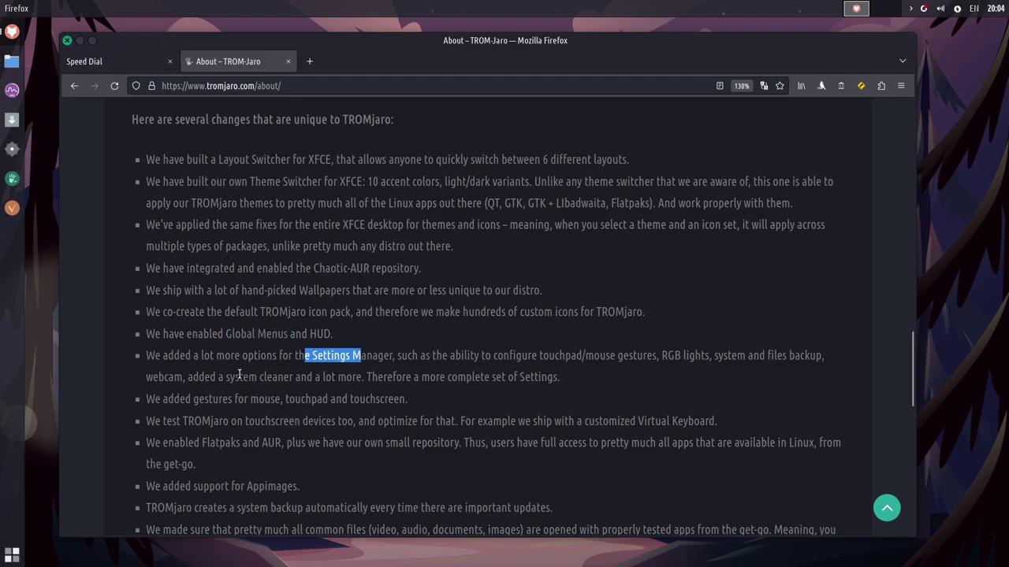
left_click_drag(193, 399, 283, 400)
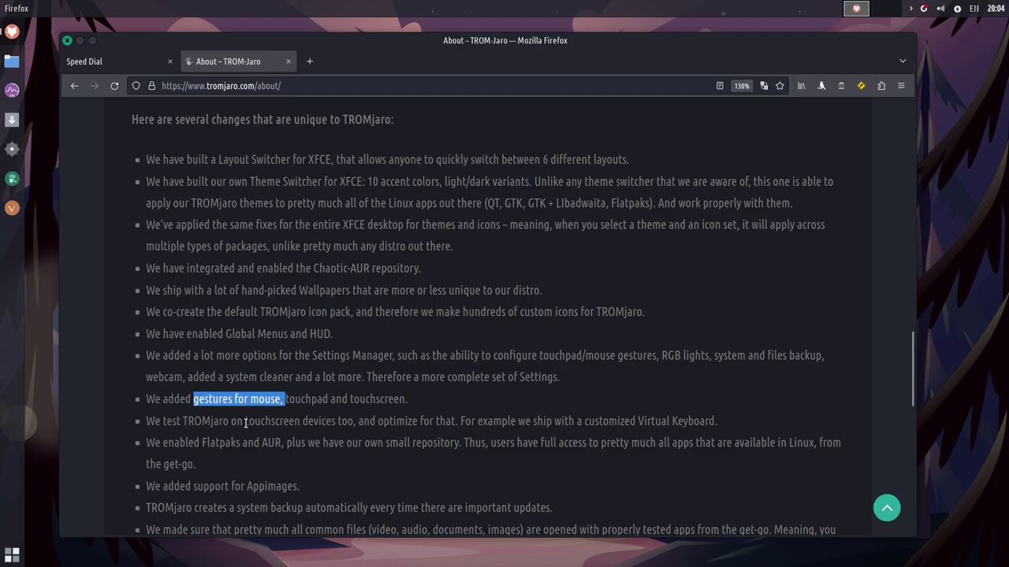
scroll(201, 292, "down", 3)
left_click_drag(201, 293, 281, 293)
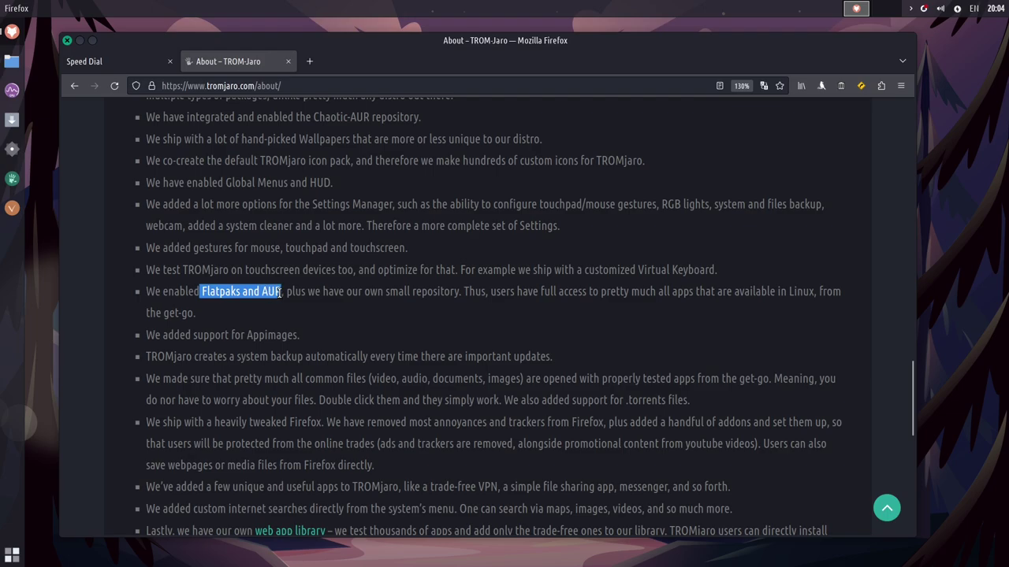
left_click_drag(229, 335, 268, 335)
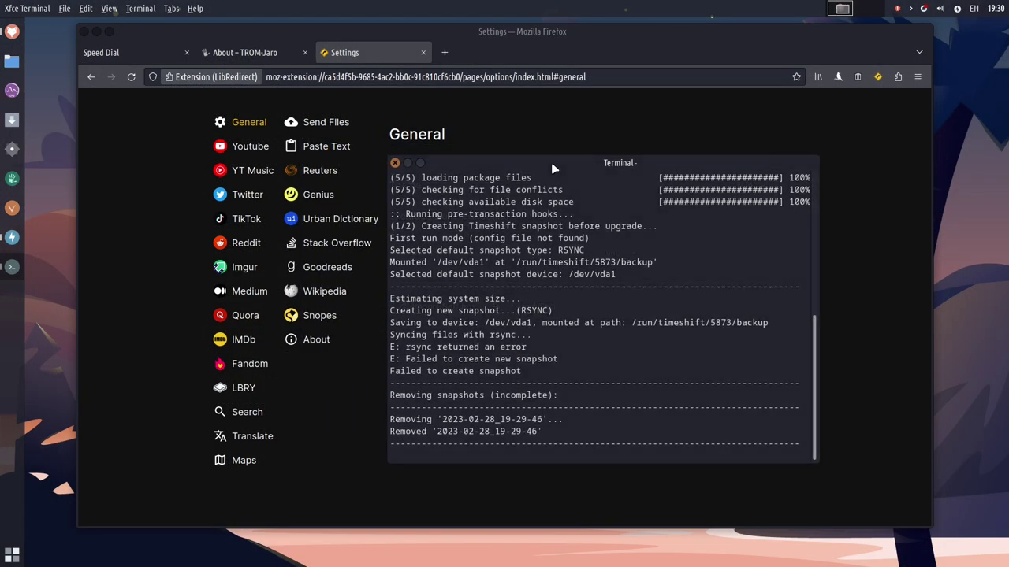
Step: Highlight the terminal lines from 'Estimating system size...' to 'Failed to create snapshot'
left_click_drag(573, 344, 387, 274)
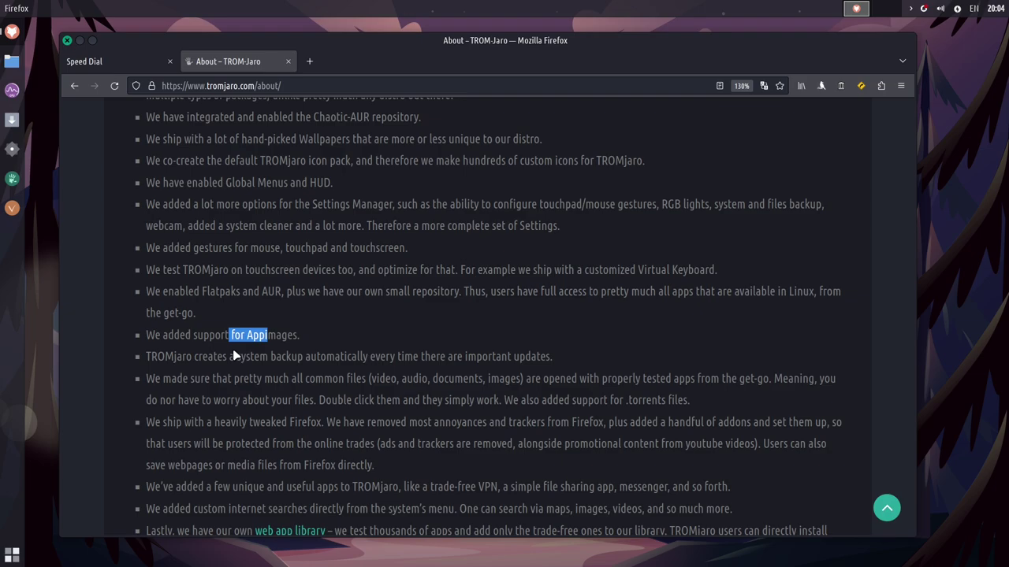
Step: Scroll to the end of the About list and briefly highlight 'tweaked Firefox'
scroll(234, 355, "down", 3)
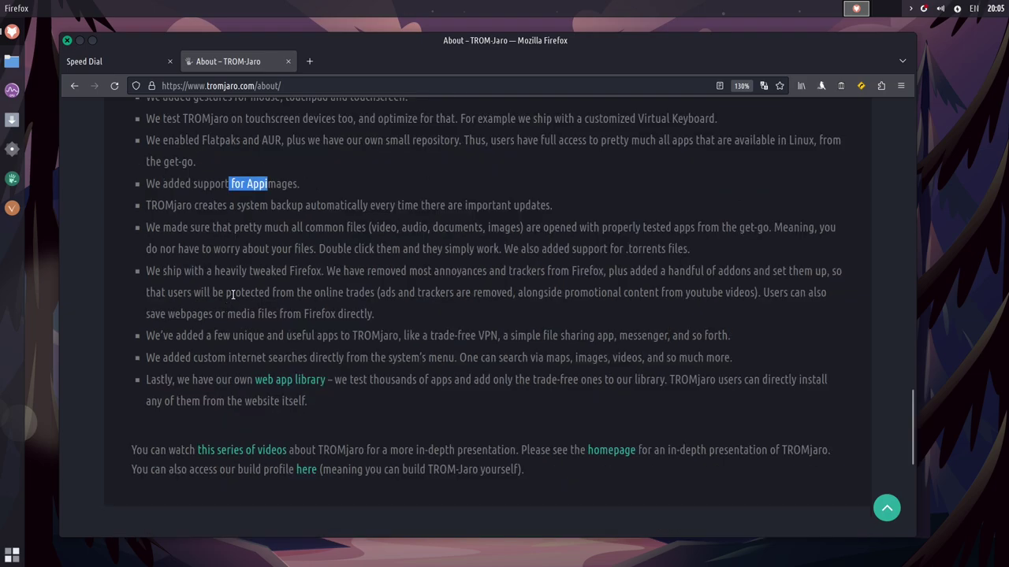
left_click_drag(249, 271, 329, 272)
left_click(312, 293)
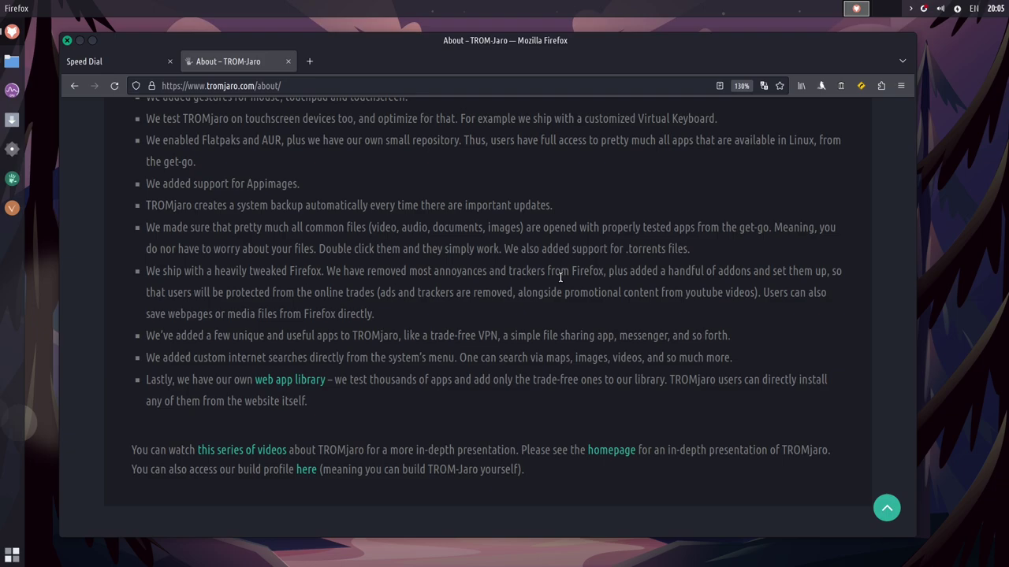
Step: Try the Sci-Hub X Now, Wayback Machine and LibRedirect toolbar add-ons
left_click(822, 87)
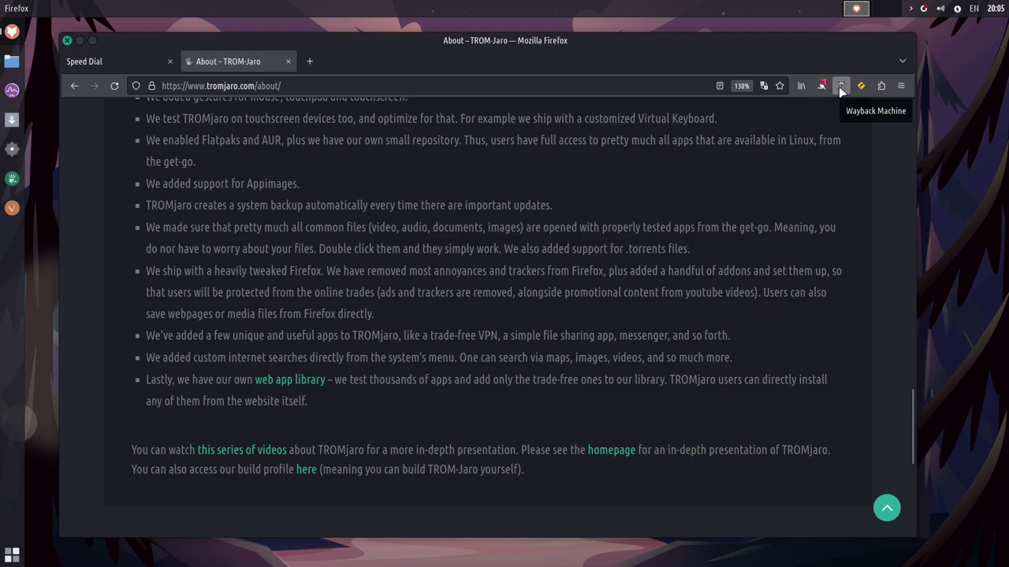
left_click(841, 87)
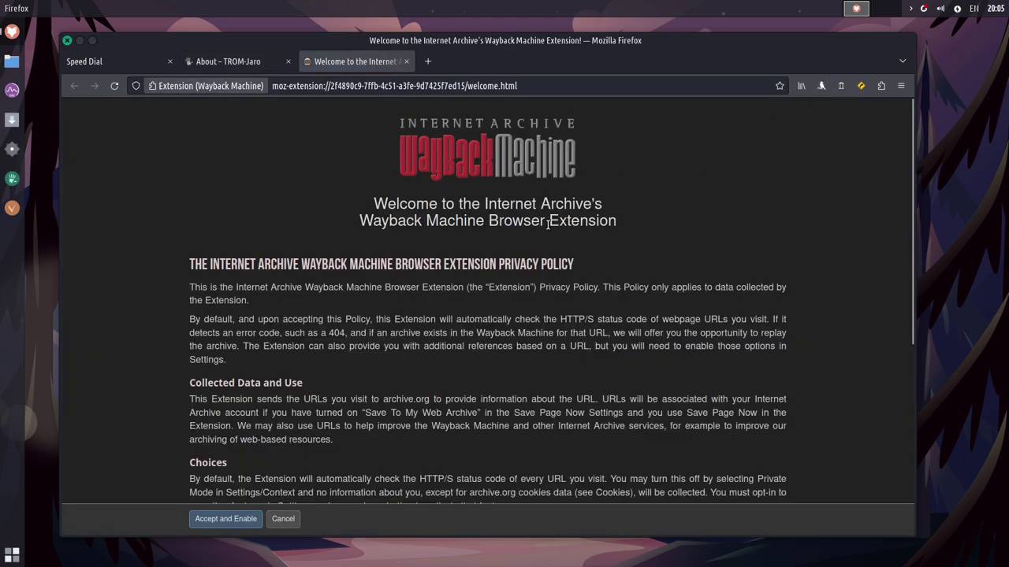
left_click(862, 86)
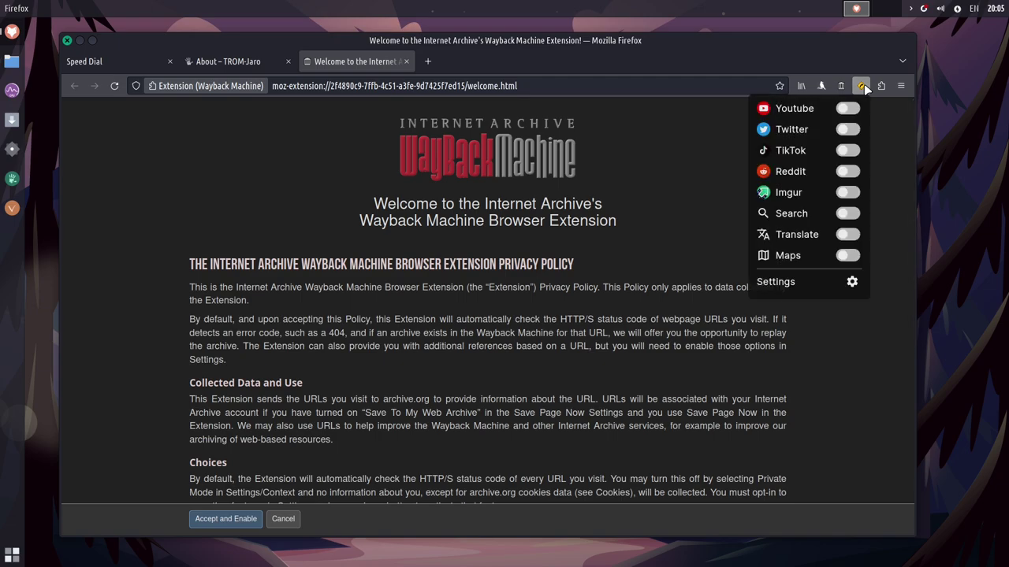
left_click(862, 89)
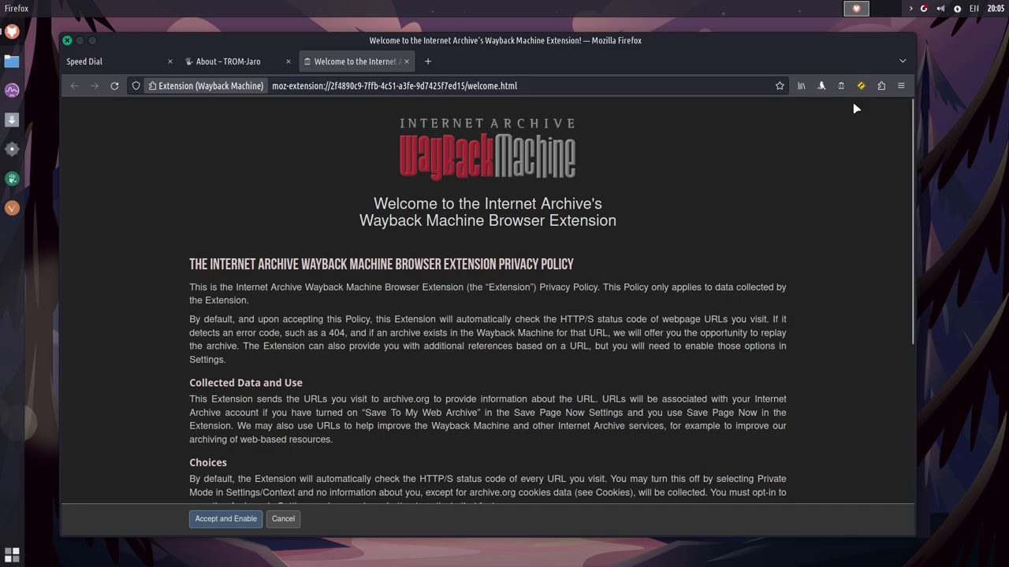
left_click(863, 88)
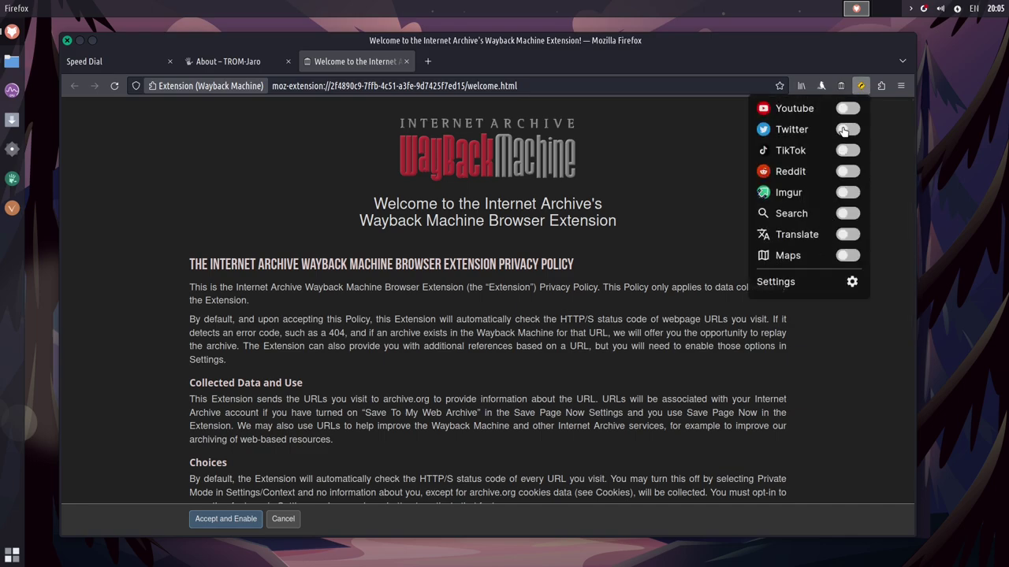
Step: Visit youtube.com so it redirects to Invidious, then check LibRedirect's options for it
left_click(426, 85)
type("youtube.com")
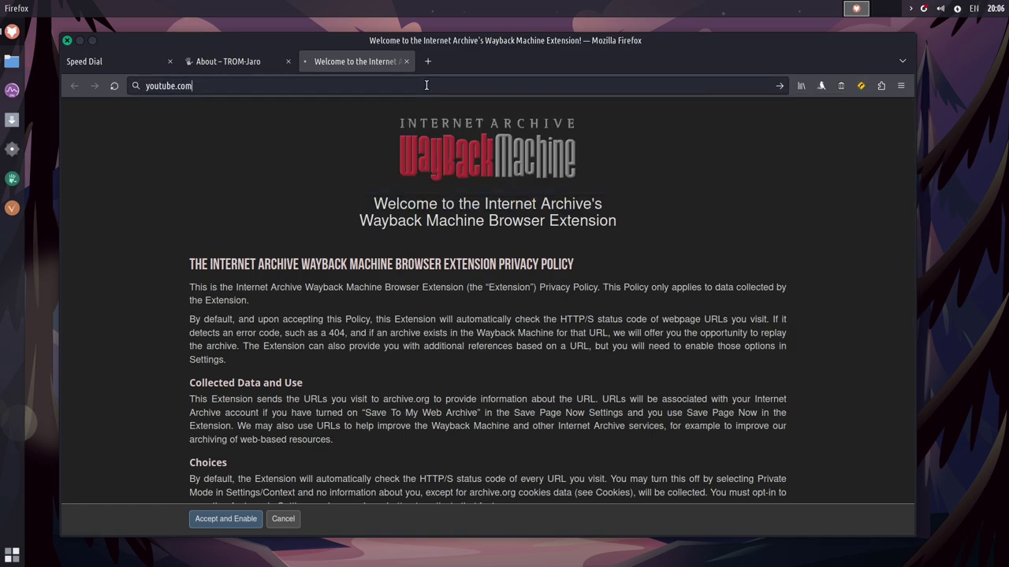
key("Return")
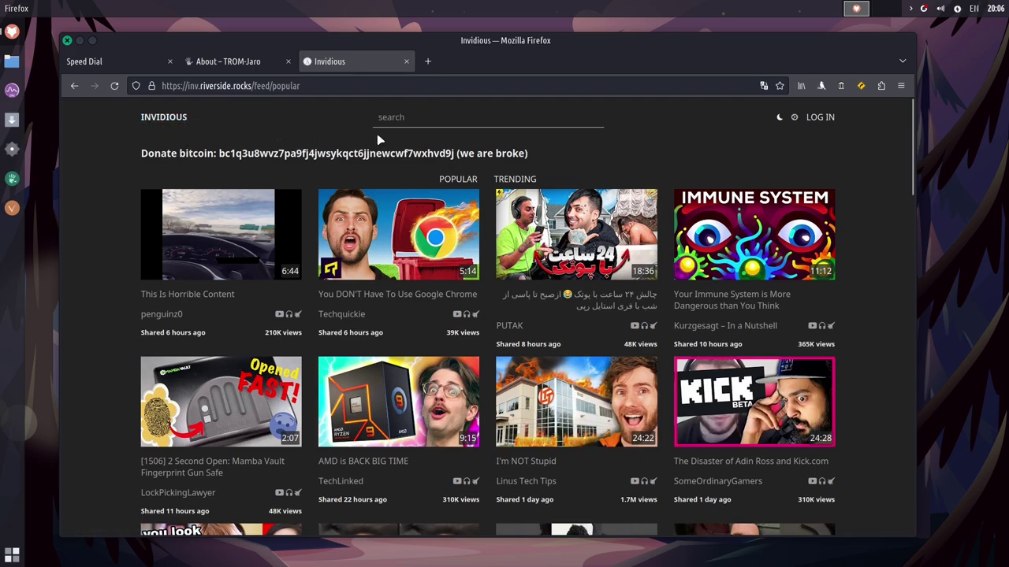
left_click(861, 86)
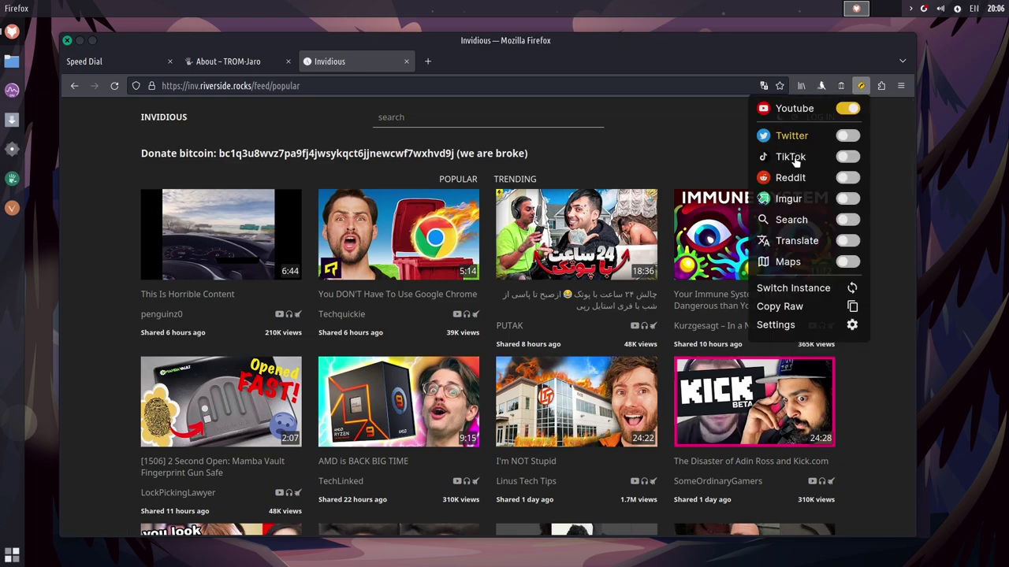
left_click(653, 146)
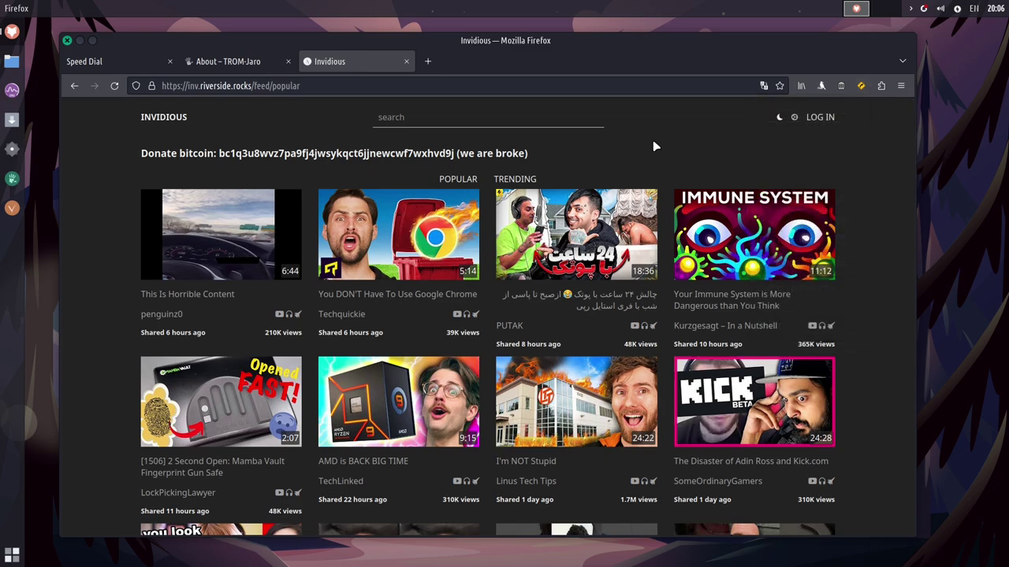
left_click(881, 86)
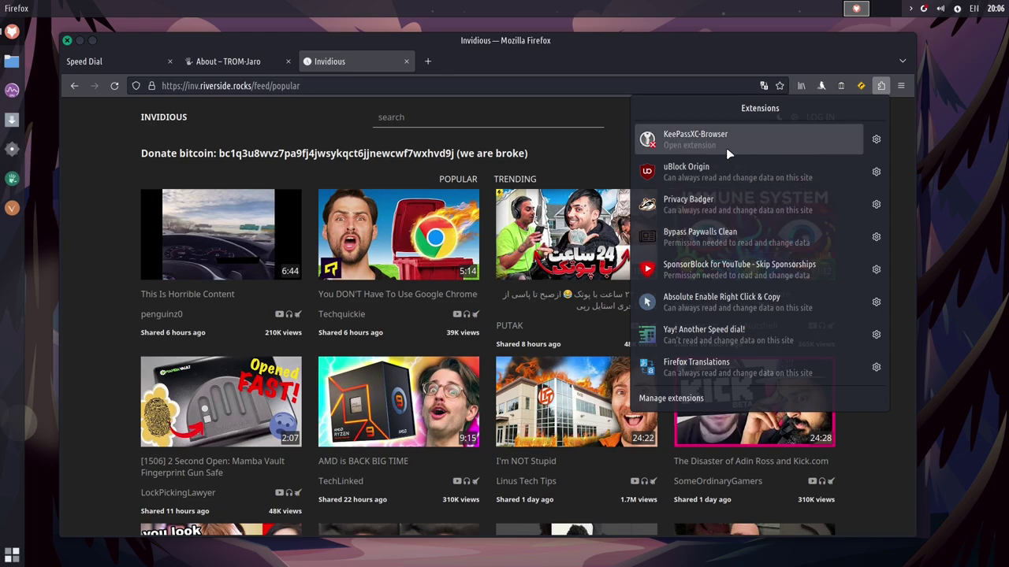
left_click(572, 174)
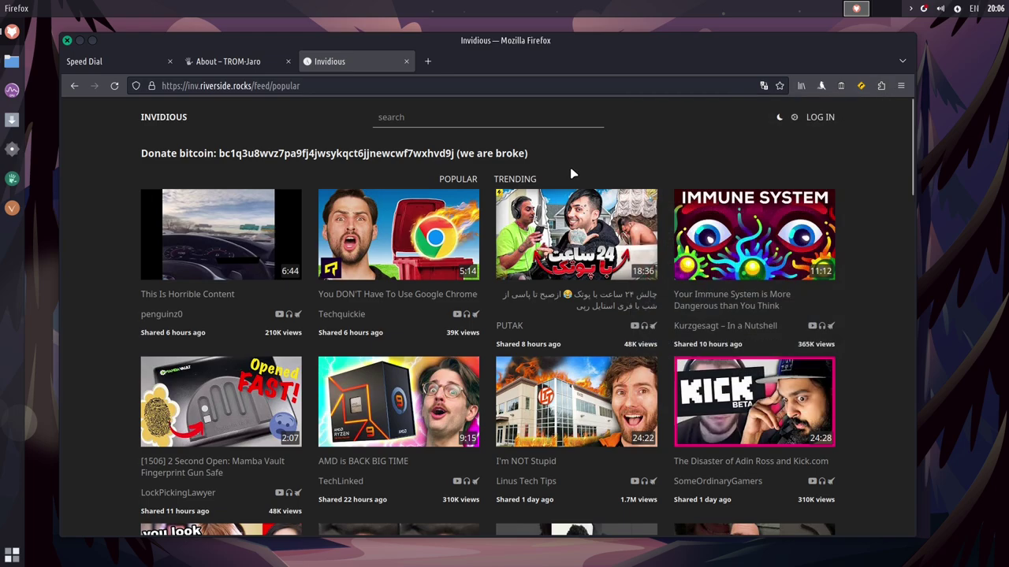